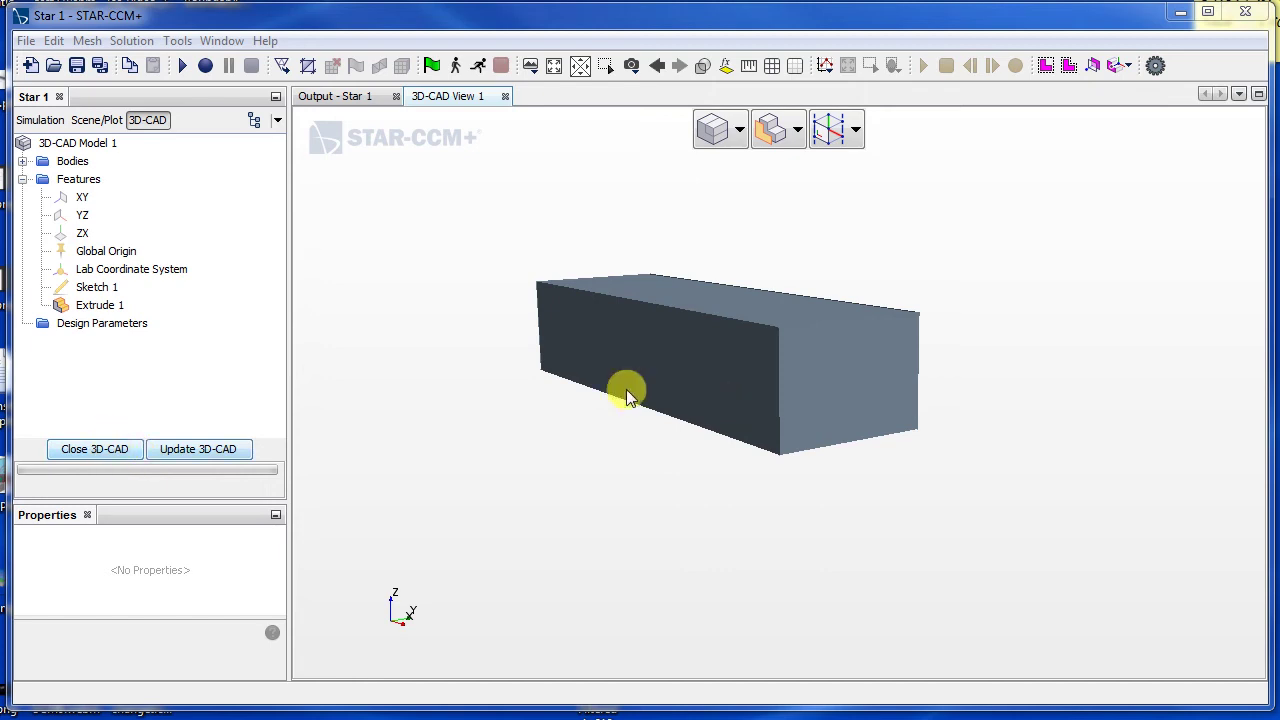
# - Exit the 3D-CAD modeller and select 3D-CAD Model 1 under Geometry > 3D-CAD Models
pyautogui.click(125, 452)
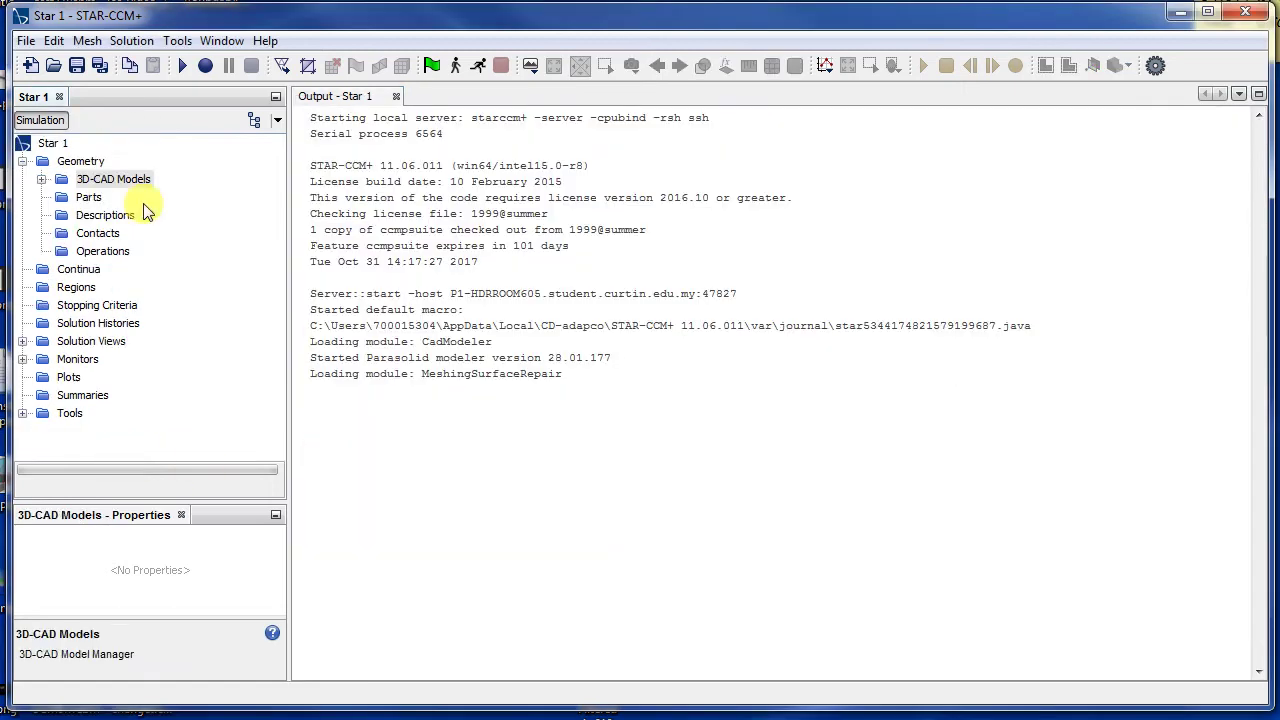
pyautogui.click(42, 180)
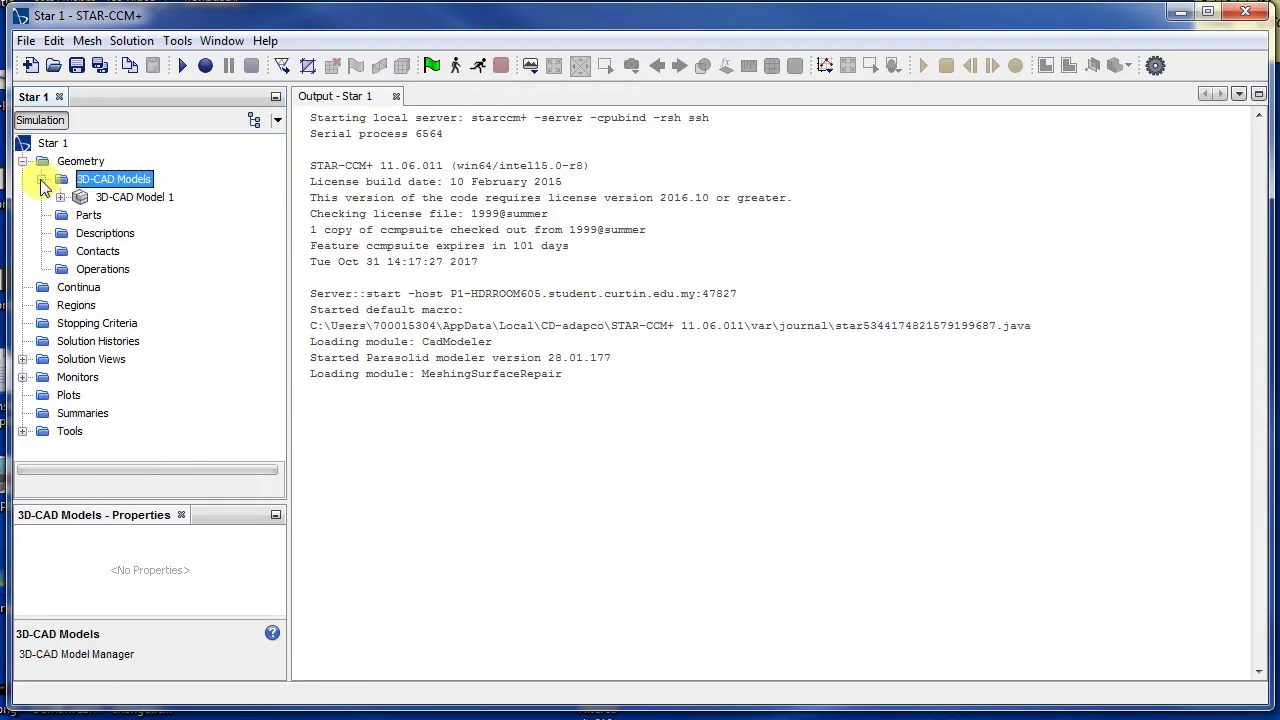
pyautogui.click(110, 198)
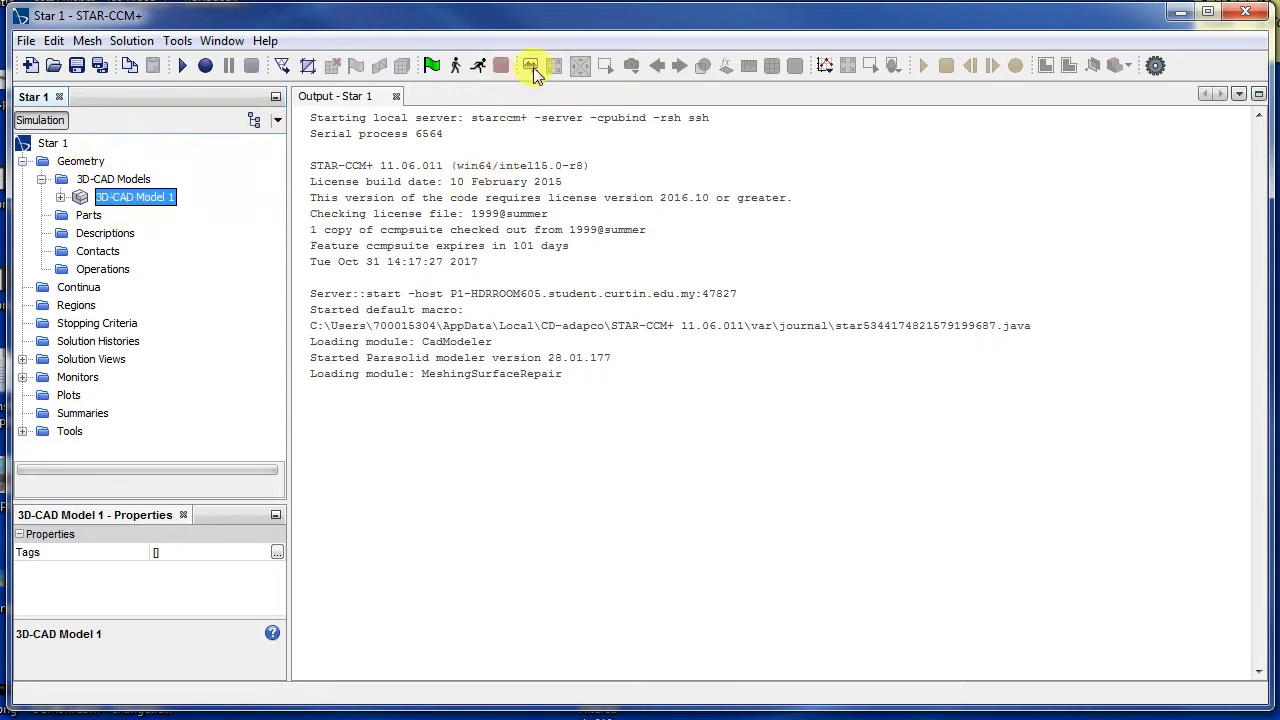
# - Create a new Geometry scene, Geometry Scene 1, and try dragging the CAD model into it
pyautogui.click(533, 70)
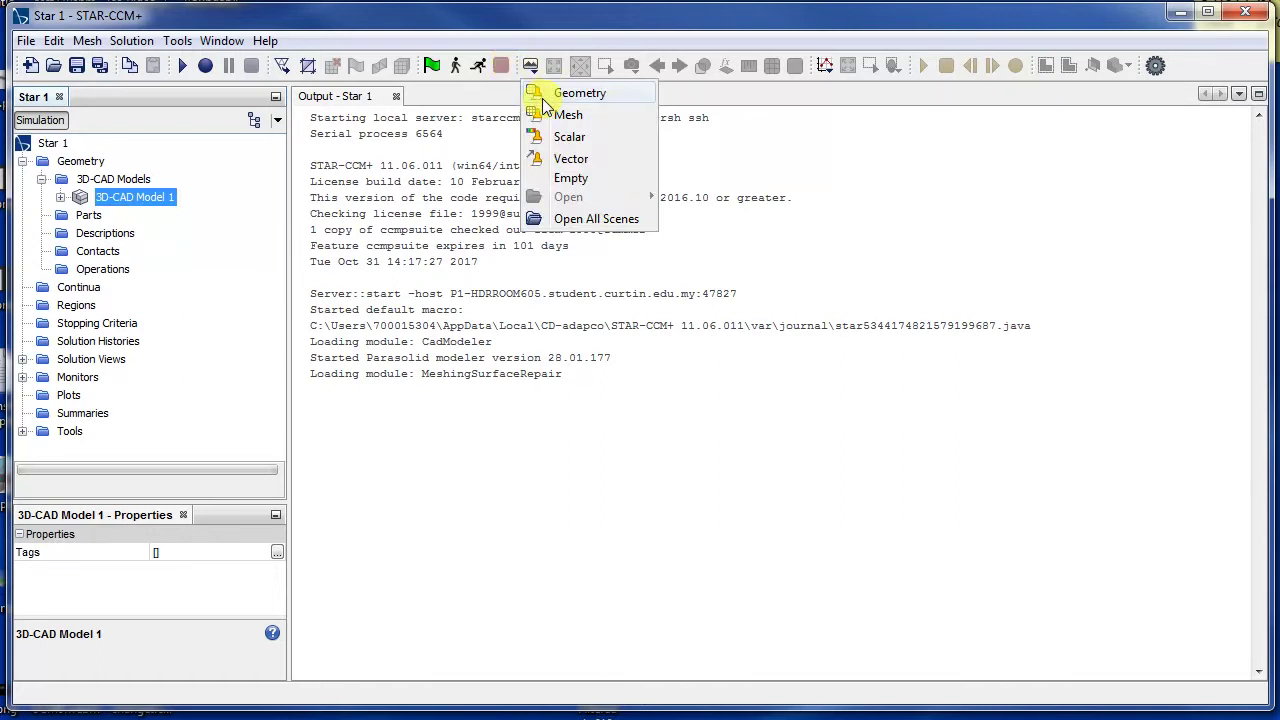
pyautogui.click(570, 95)
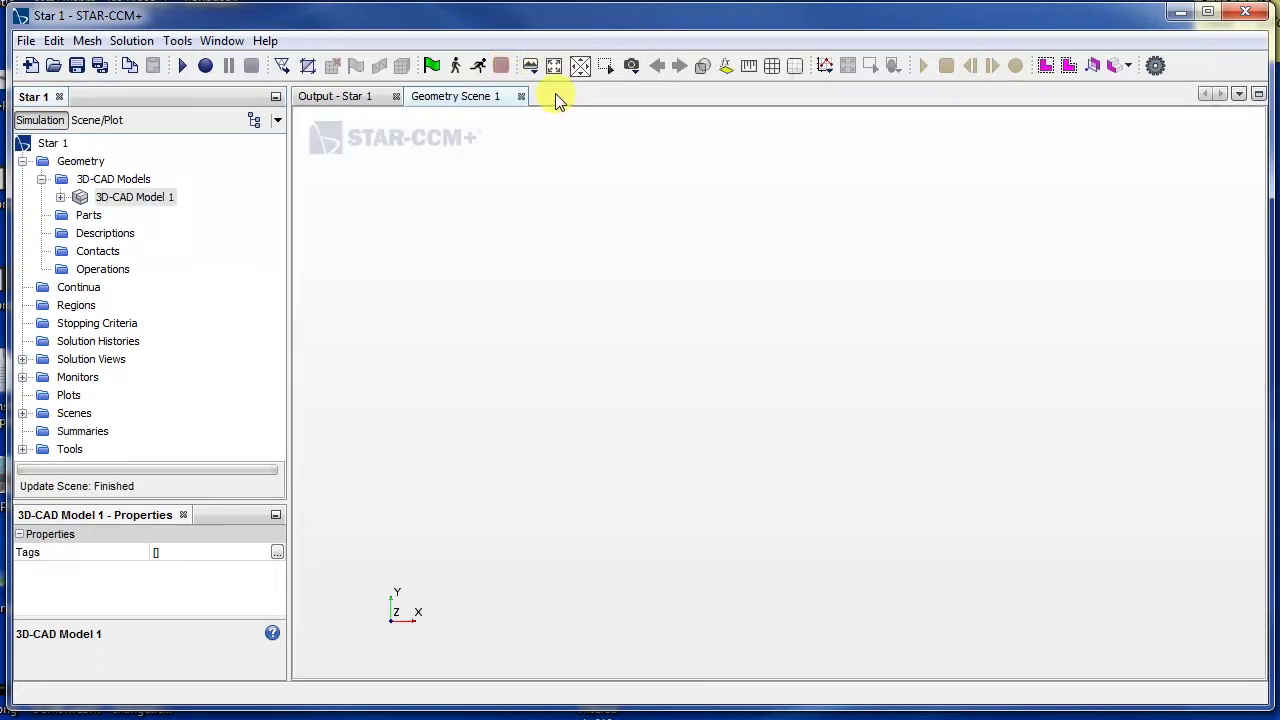
pyautogui.moveTo(100, 207)
pyautogui.mouseDown()
pyautogui.moveTo(271, 217)
pyautogui.moveTo(534, 289)
pyautogui.moveTo(314, 214)
pyautogui.moveTo(100, 170)
pyautogui.moveTo(93, 205)
pyautogui.moveTo(434, 200)
pyautogui.moveTo(340, 100)
pyautogui.moveTo(100, 190)
pyautogui.moveTo(254, 200)
pyautogui.moveTo(512, 264)
pyautogui.moveTo(115, 183)
pyautogui.moveTo(119, 203)
pyautogui.mouseUp()
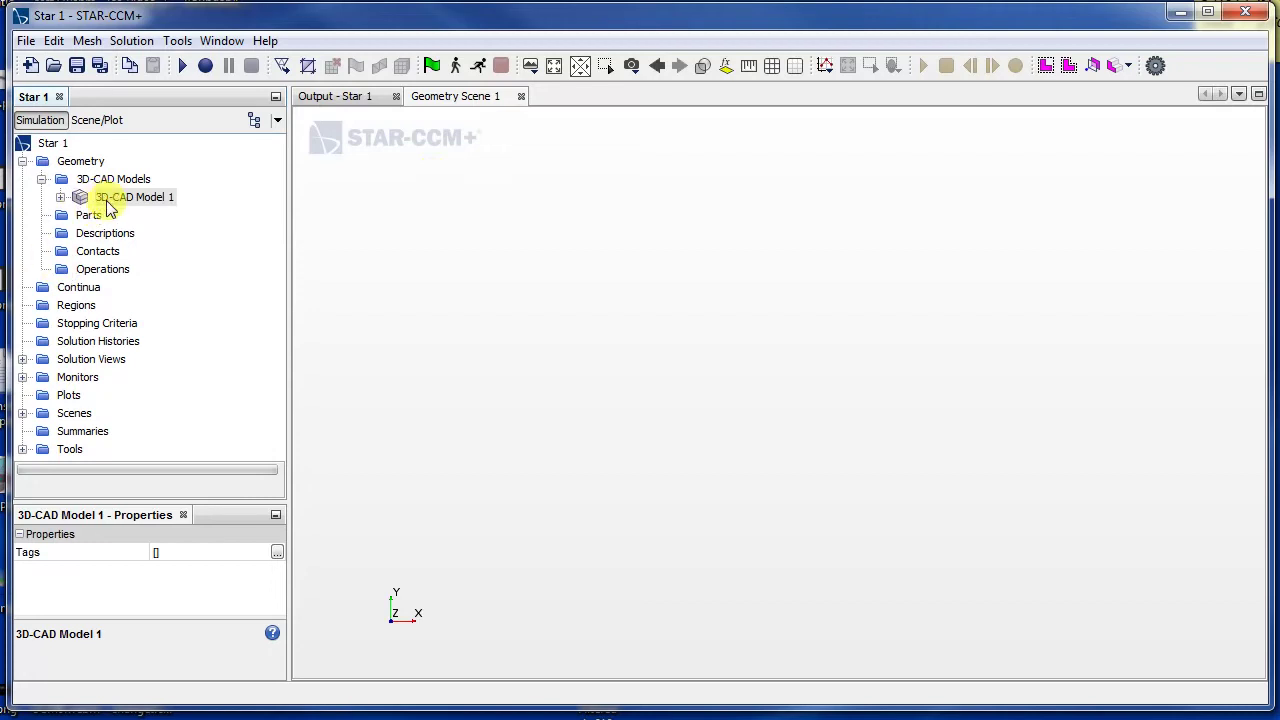
# - Create a new geometry part, Outlet, from 3D-CAD Model 1 with default settings
pyautogui.rightClick(119, 205)
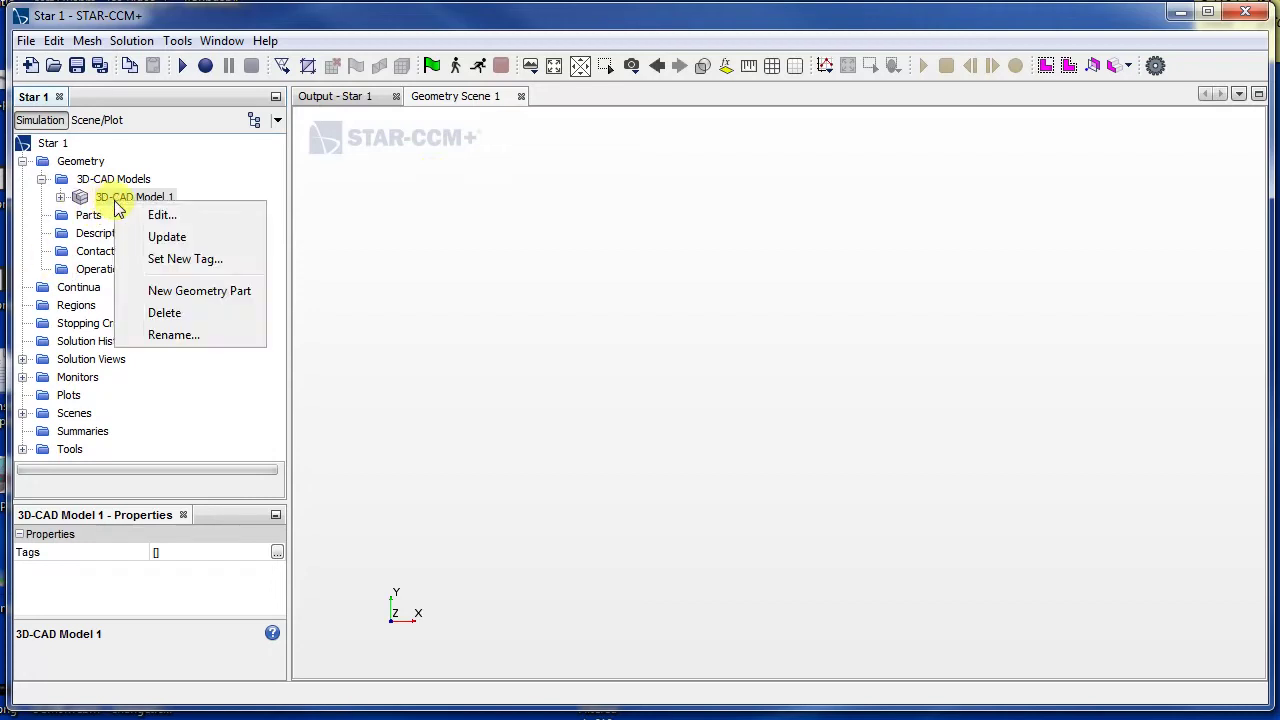
pyautogui.click(205, 292)
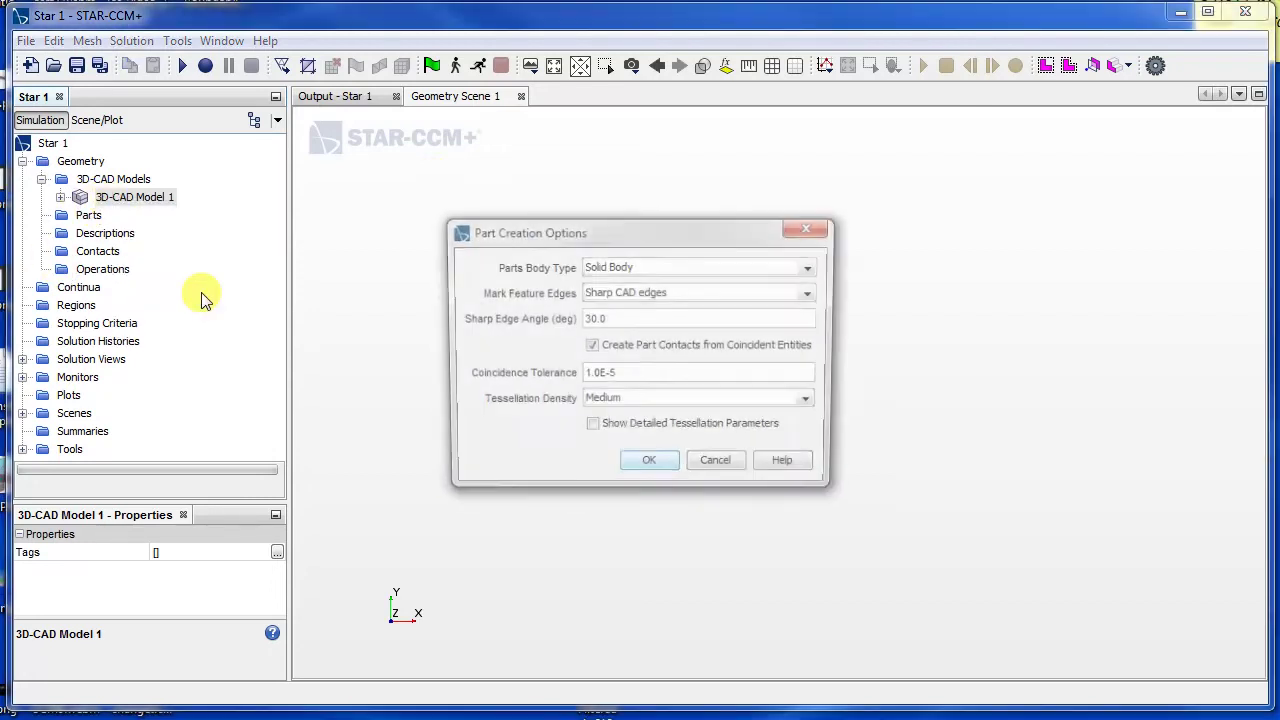
pyautogui.click(651, 468)
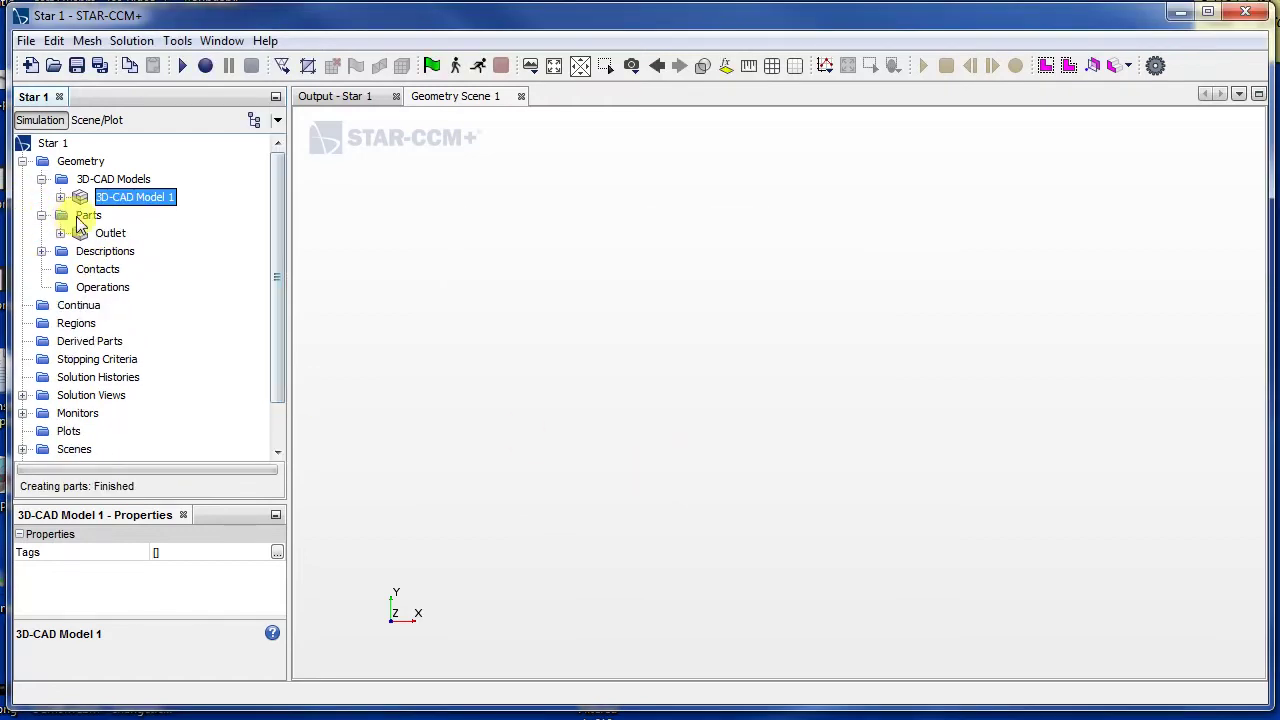
# - Drag Outlet into the scene and add it to the Geometry 1 part displayer
pyautogui.moveTo(105, 233); pyautogui.dragTo(699, 290)
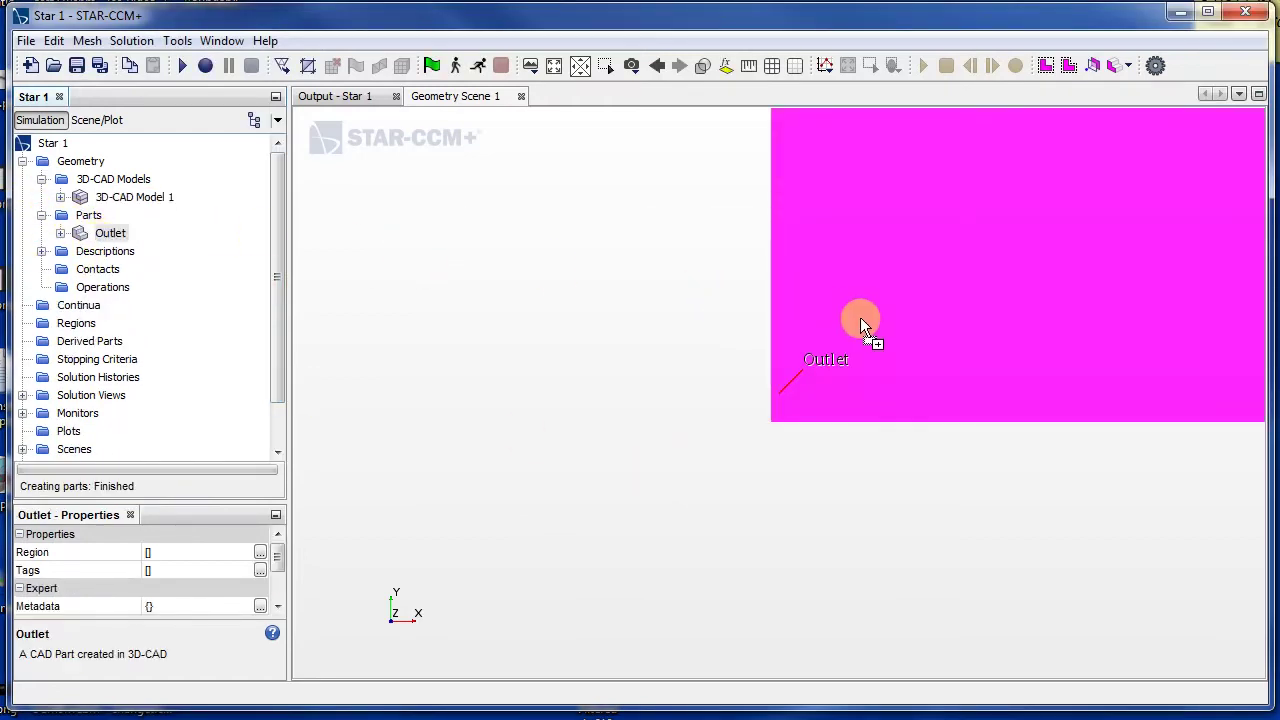
pyautogui.moveTo(860, 319); pyautogui.dragTo(843, 321)
pyautogui.moveTo(921, 339)
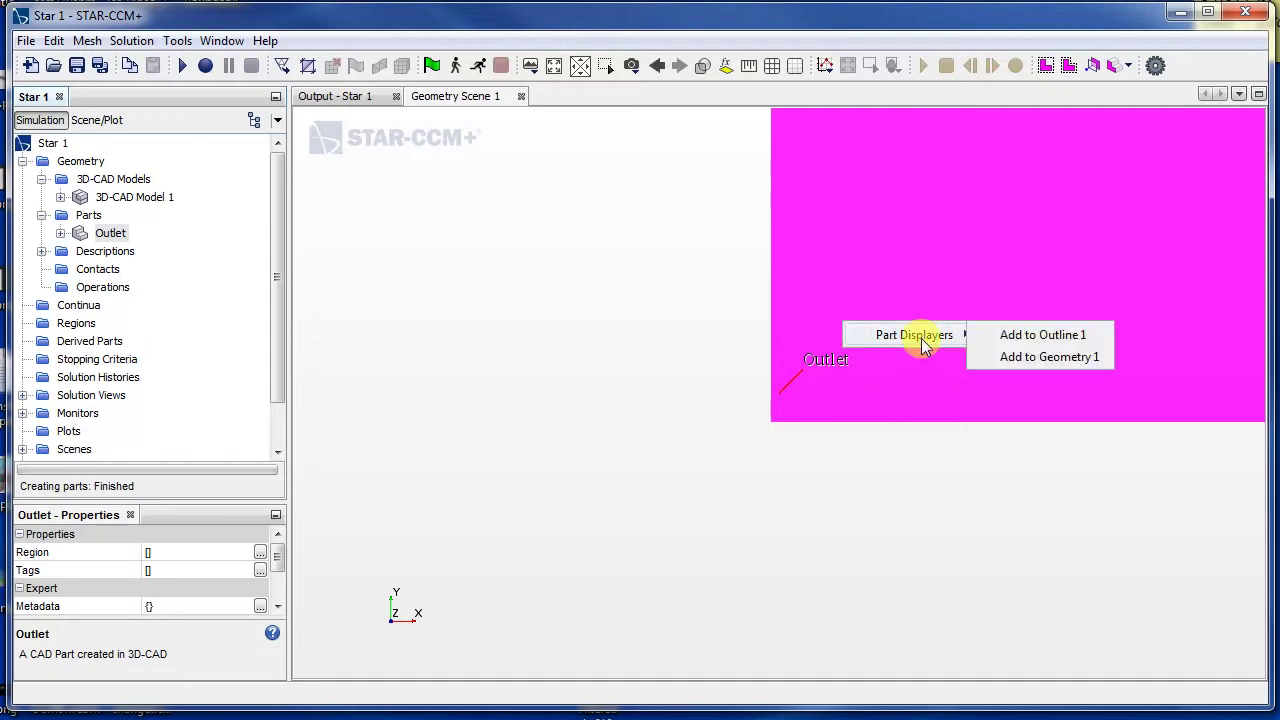
pyautogui.click(1055, 356)
pyautogui.click(930, 566)
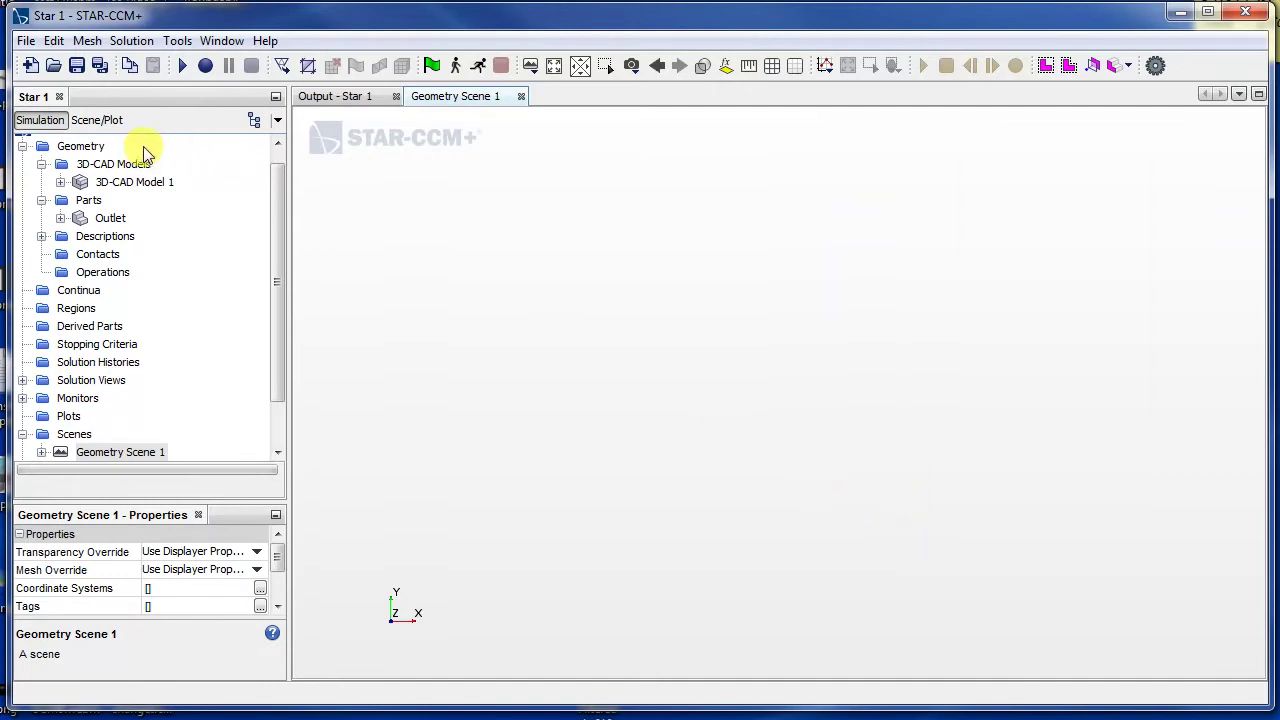
# - Set the Geometry 1 displayer's Representation to Geometry and orbit to view the Outlet box
pyautogui.click(104, 122)
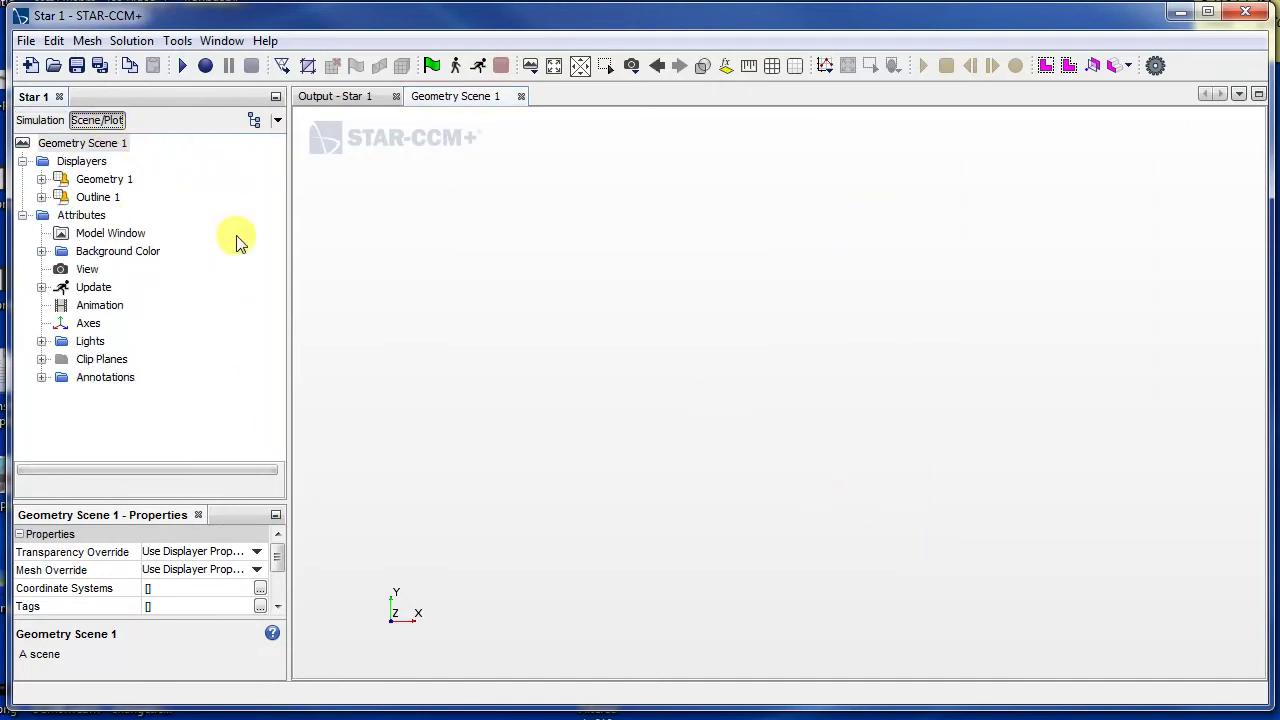
pyautogui.click(104, 181)
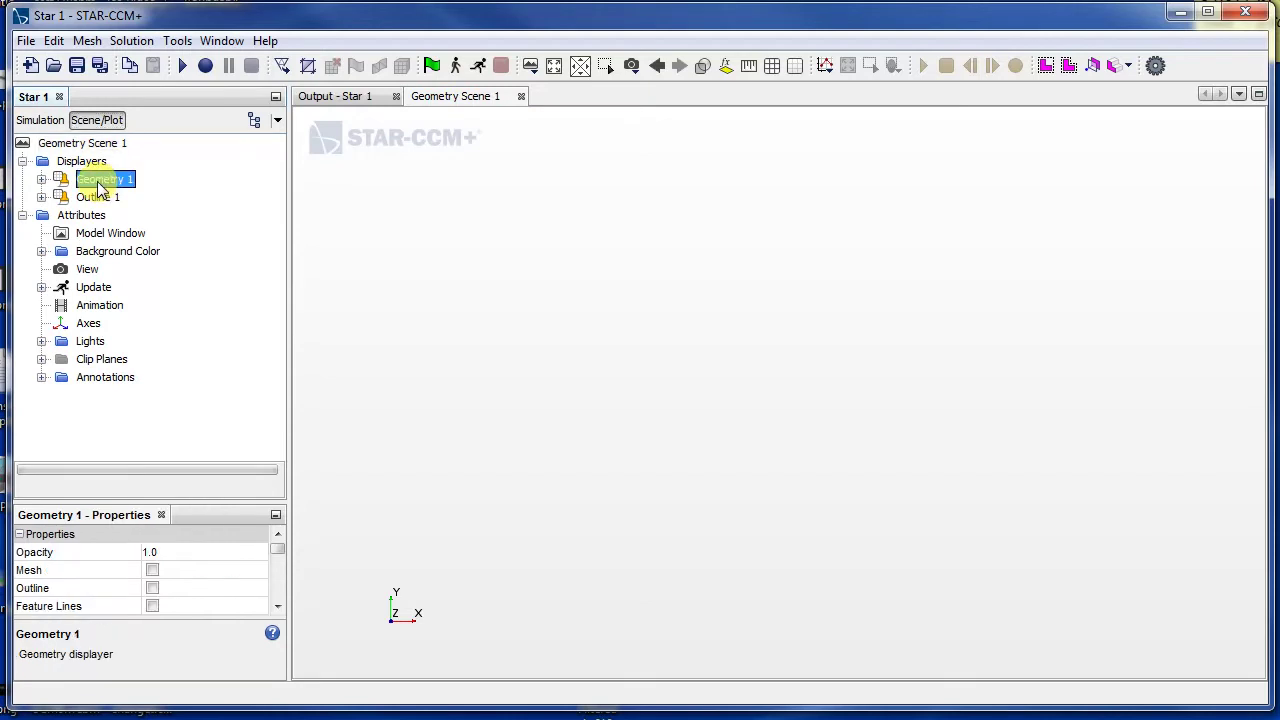
pyautogui.moveTo(277, 548); pyautogui.dragTo(276, 613)
pyautogui.scroll(-2, 240, 598)
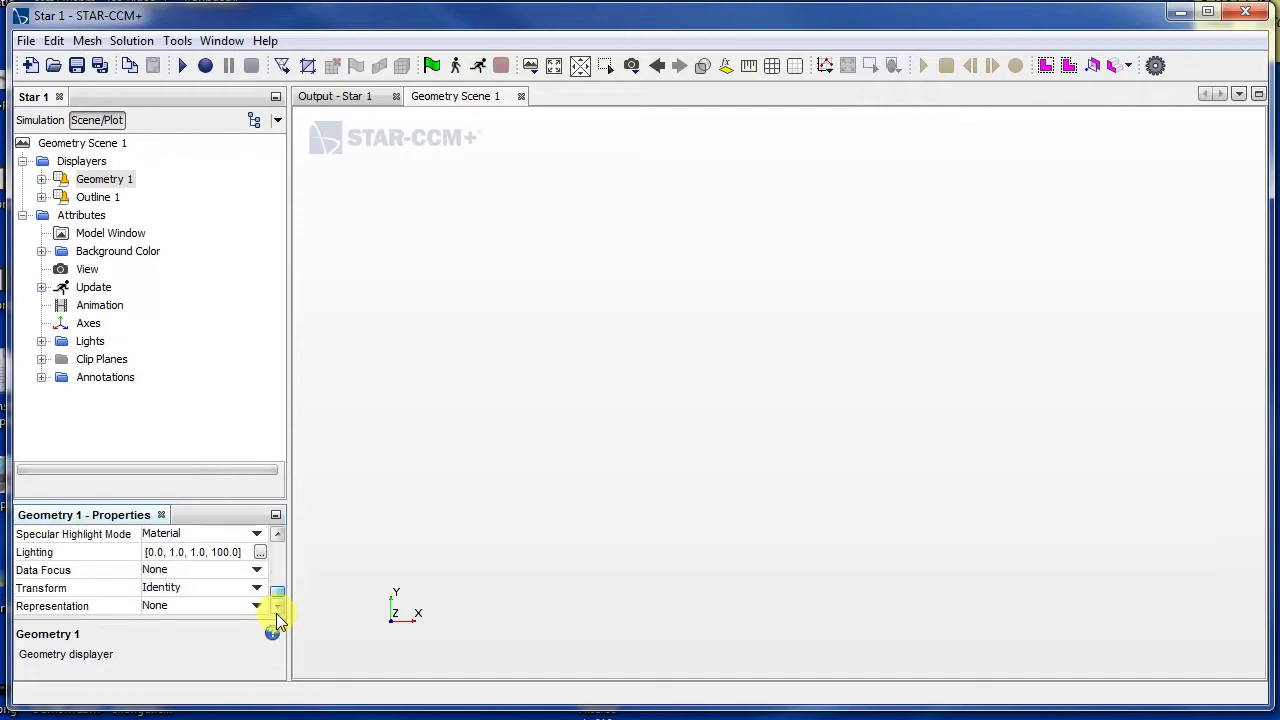
pyautogui.click(179, 607)
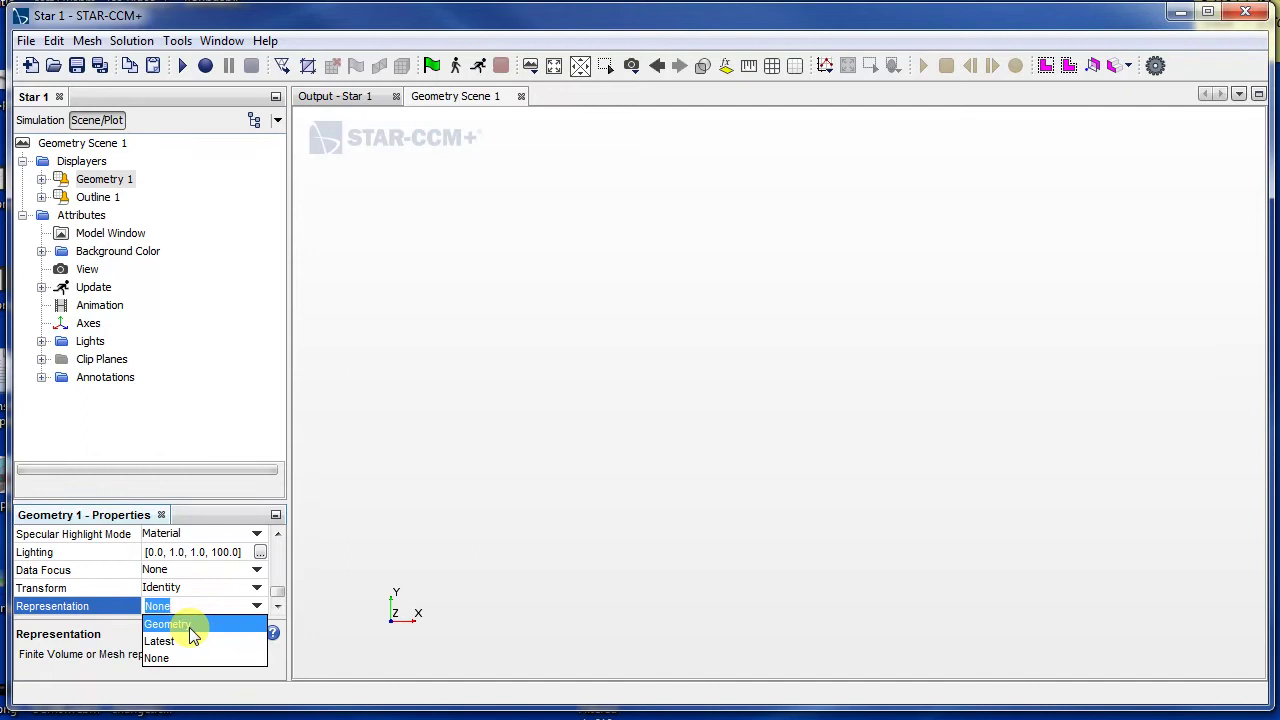
pyautogui.click(189, 627)
pyautogui.click(858, 562)
pyautogui.moveTo(857, 574); pyautogui.dragTo(817, 683)
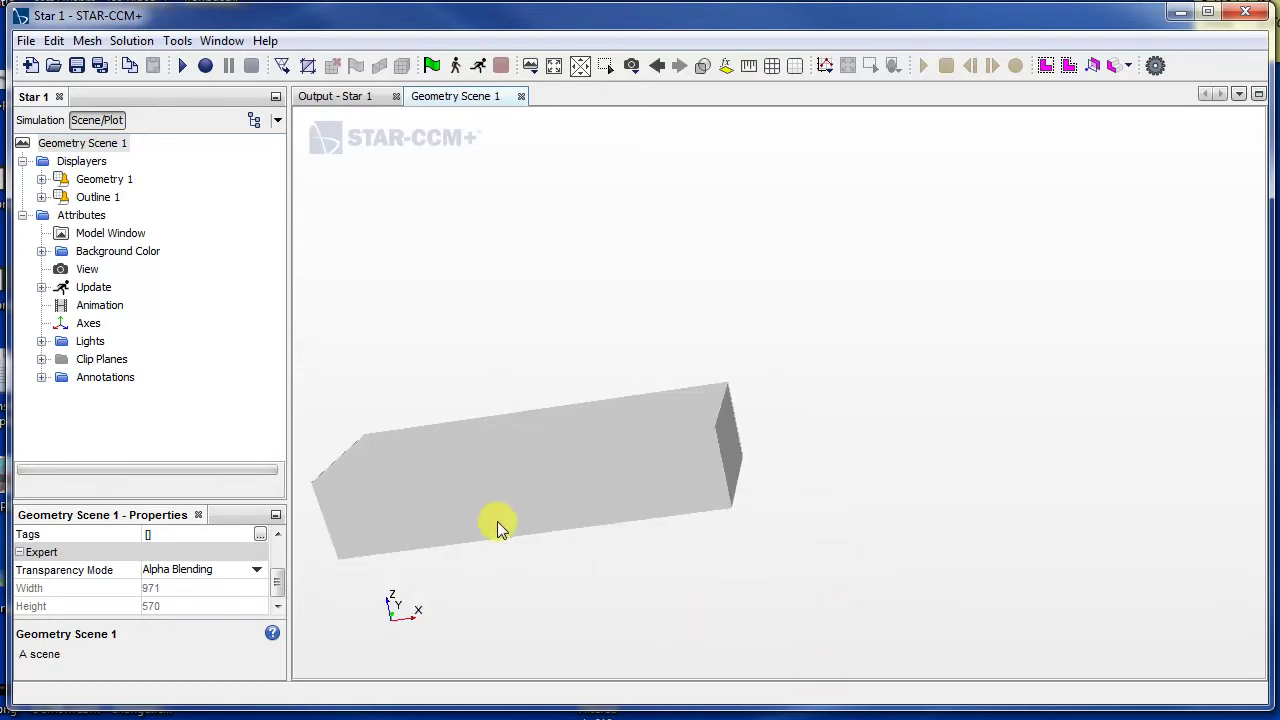
pyautogui.moveTo(497, 521); pyautogui.dragTo(760, 557)
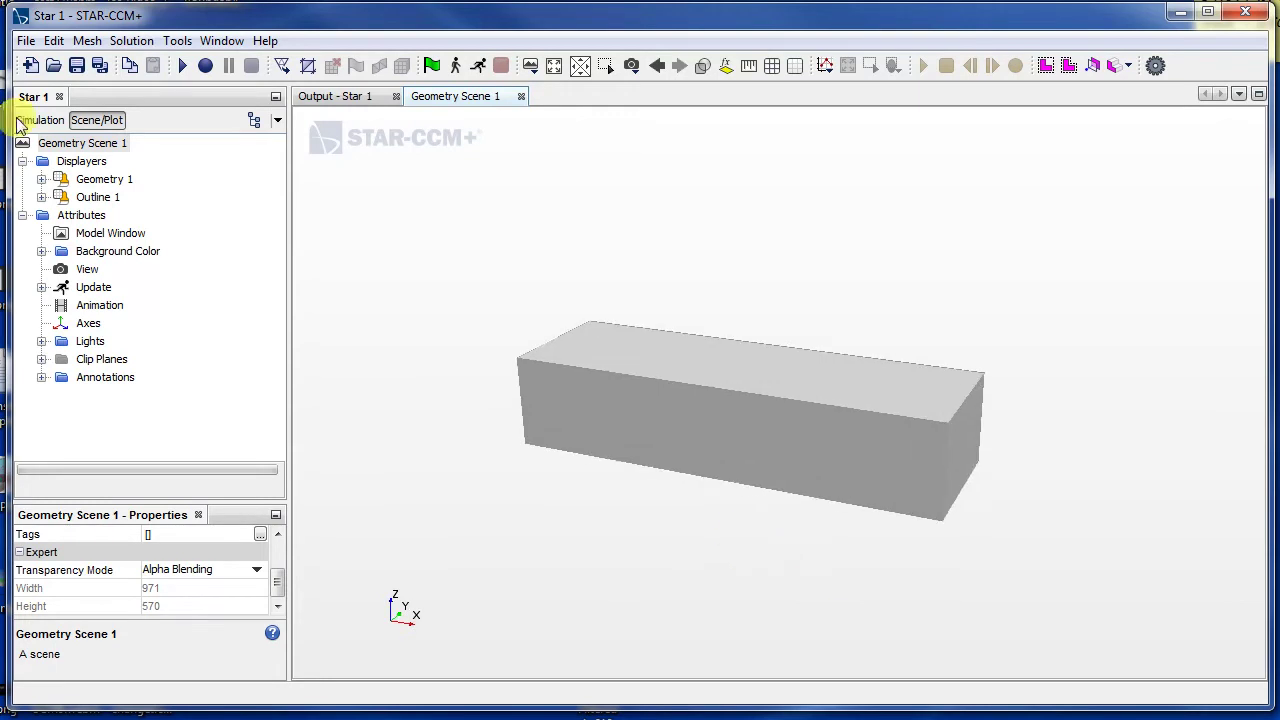
# - Select the Parts node in the Simulation tree and orbit the box
pyautogui.click(42, 120)
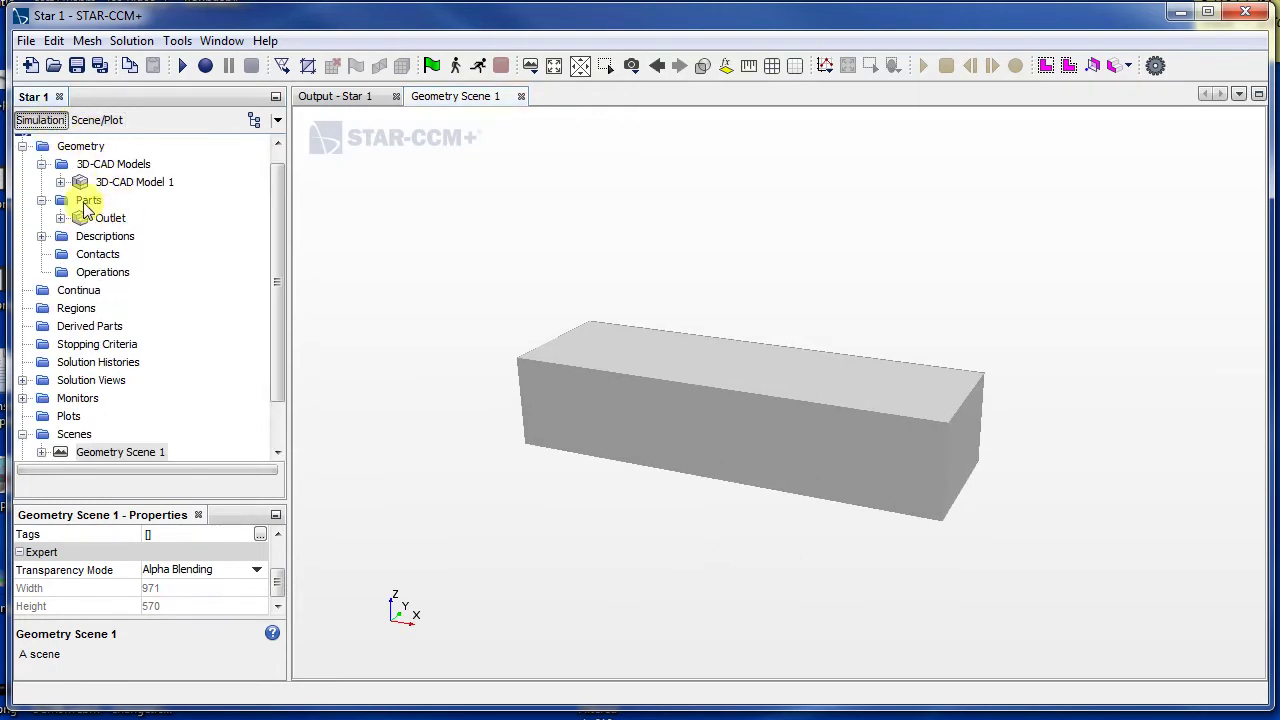
pyautogui.click(86, 201)
pyautogui.moveTo(843, 536); pyautogui.dragTo(771, 551)
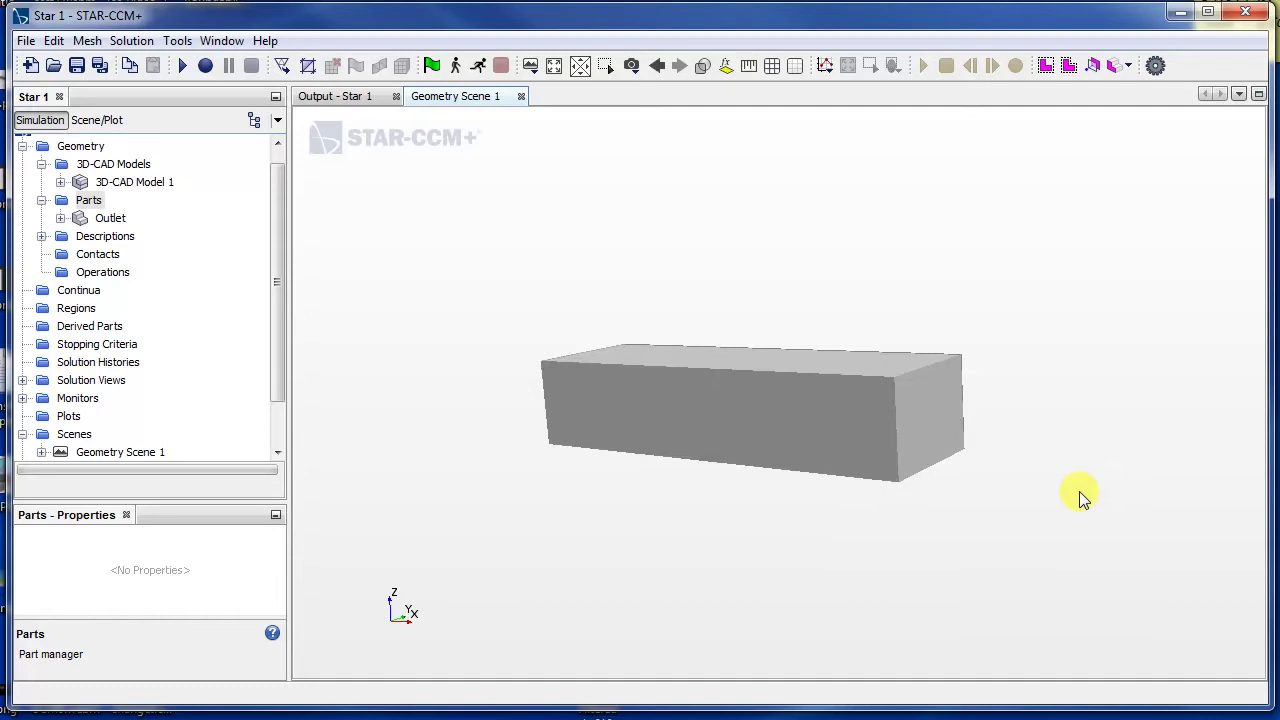
pyautogui.moveTo(1080, 497); pyautogui.dragTo(932, 507)
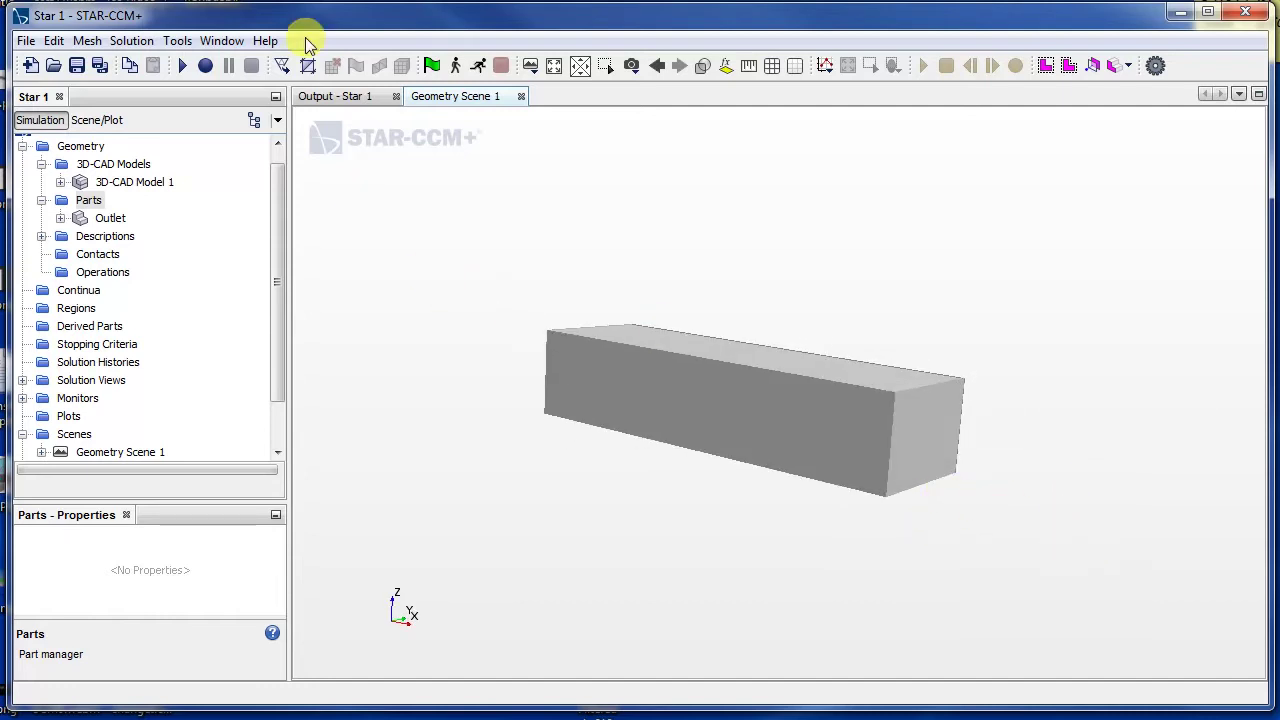
# - Bring up the File > Import menu showing Import Surface Mesh
pyautogui.rightClick(86, 204)
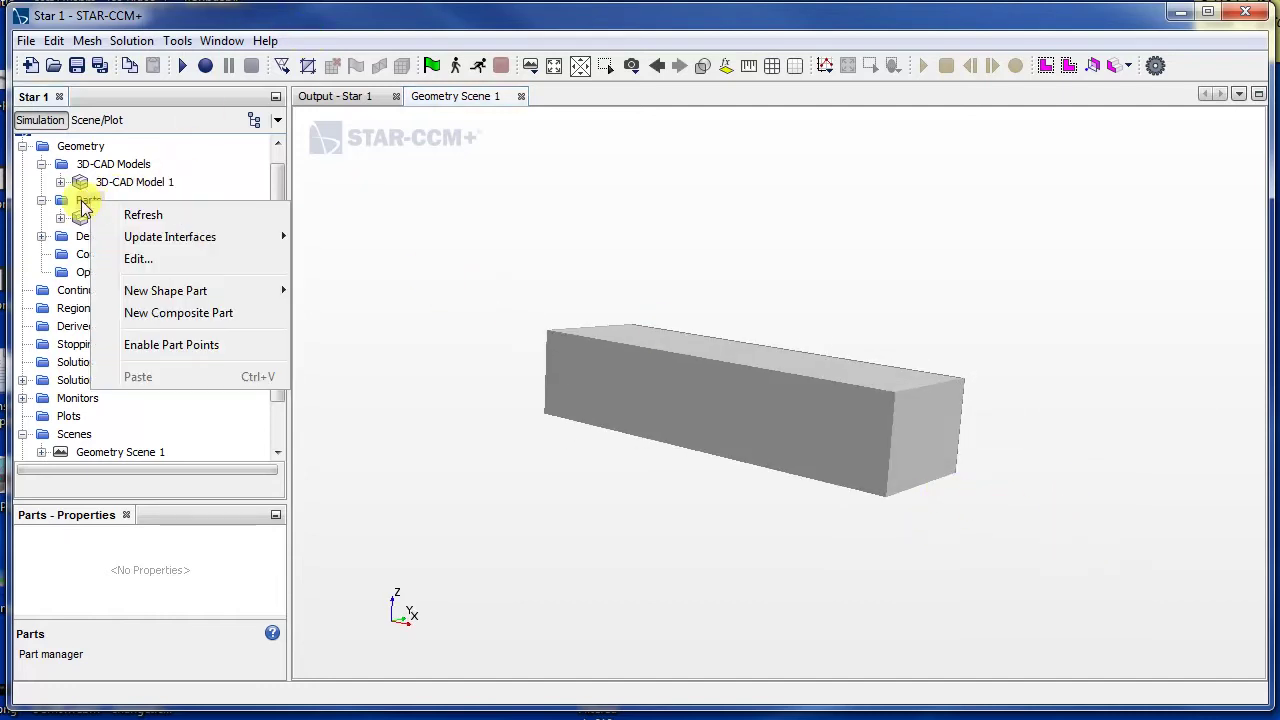
pyautogui.press('Escape')
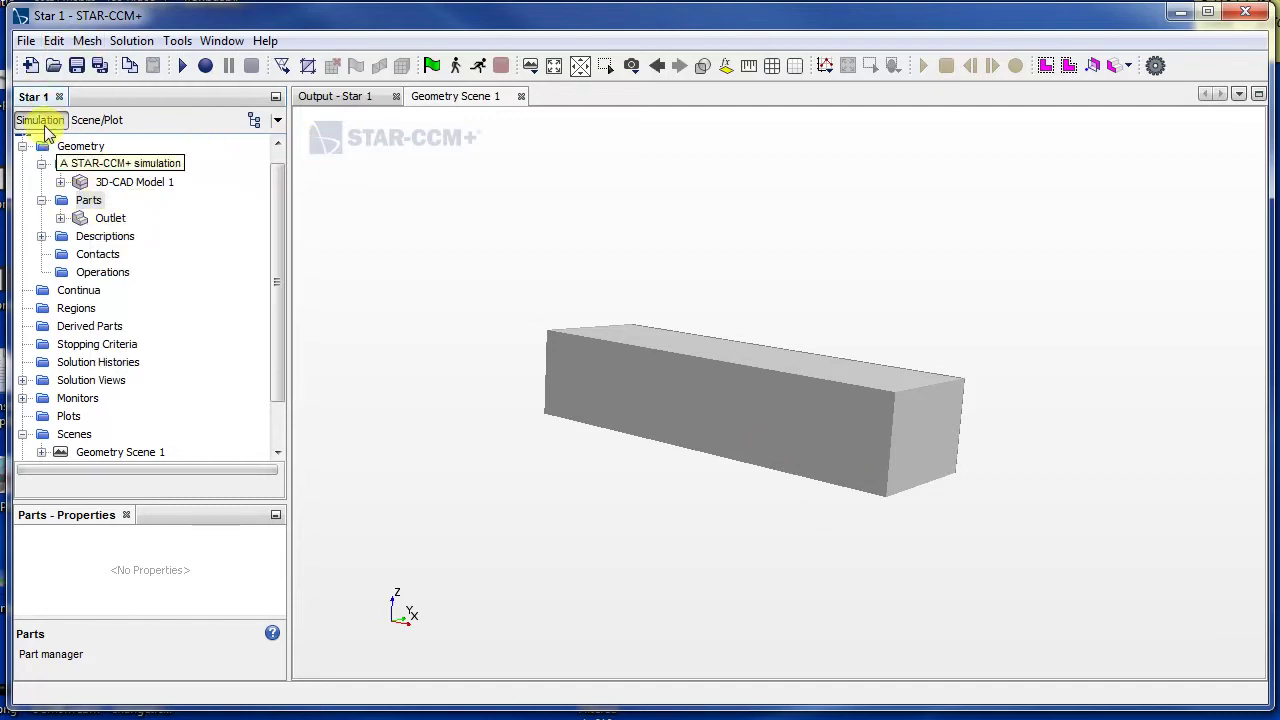
pyautogui.click(26, 42)
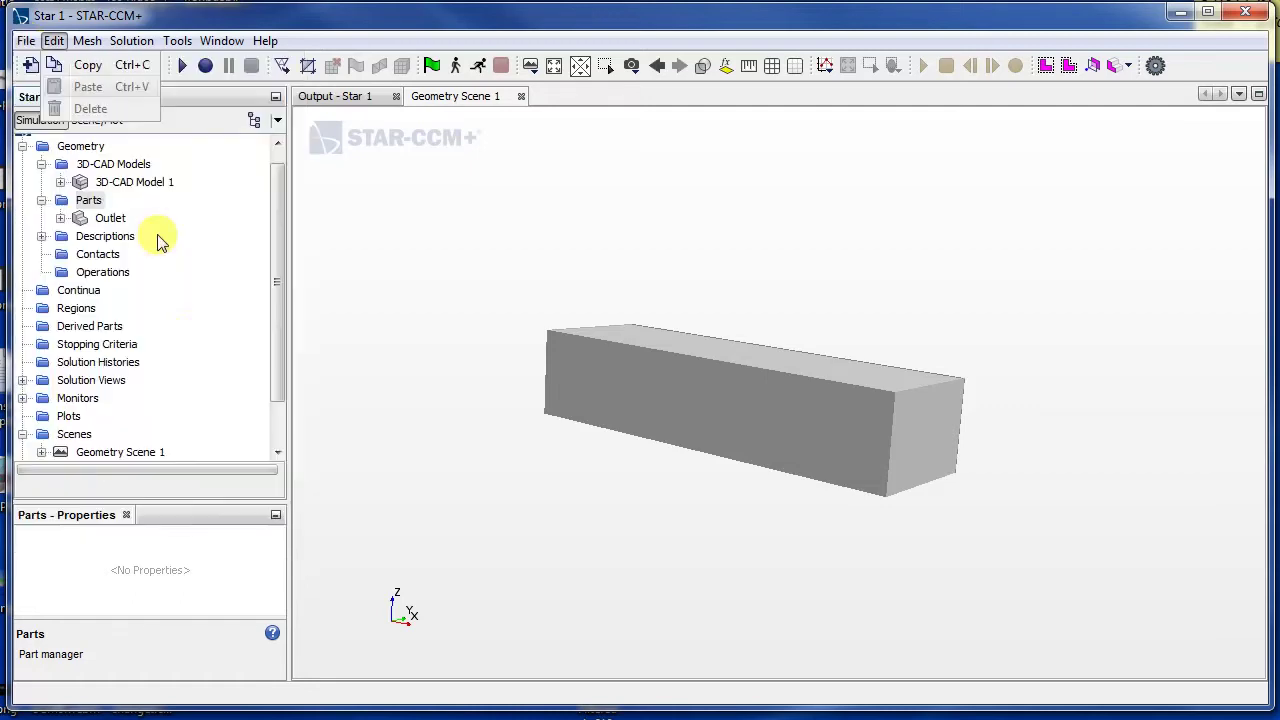
pyautogui.moveTo(92, 317)
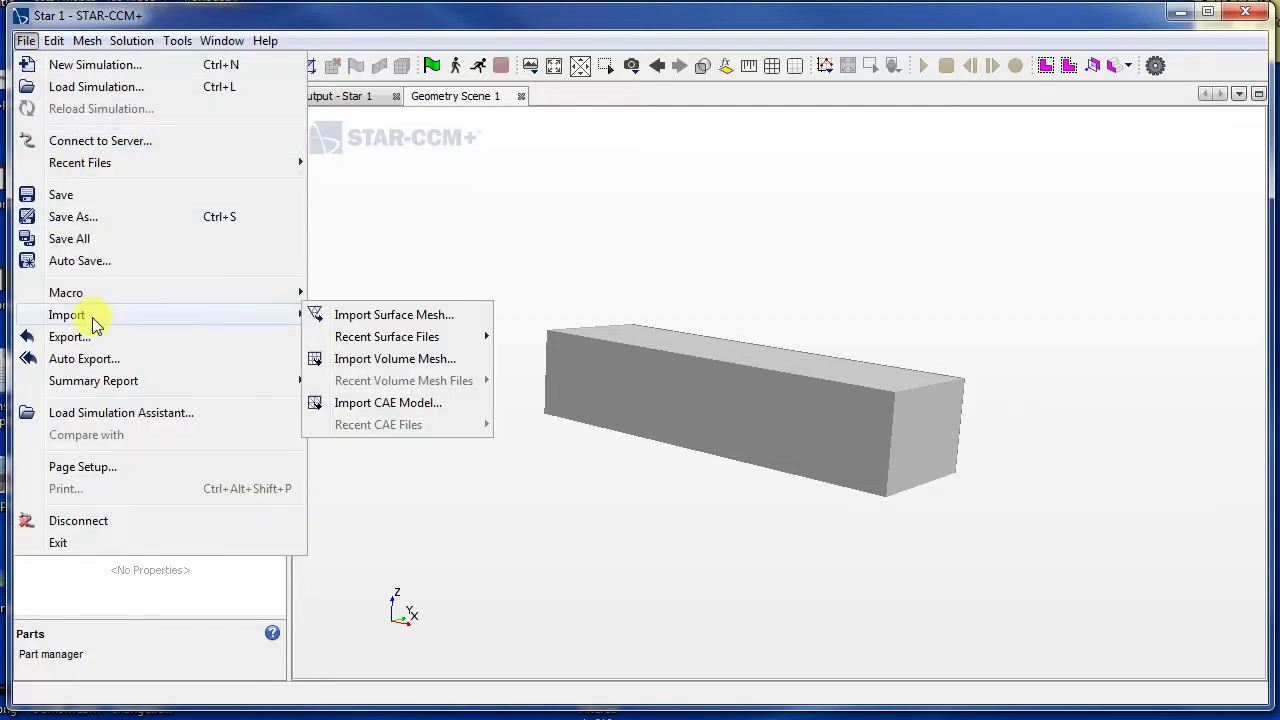
# - Import GCMScaled.STEP from the Desktop as a surface mesh into a new part
pyautogui.click(437, 318)
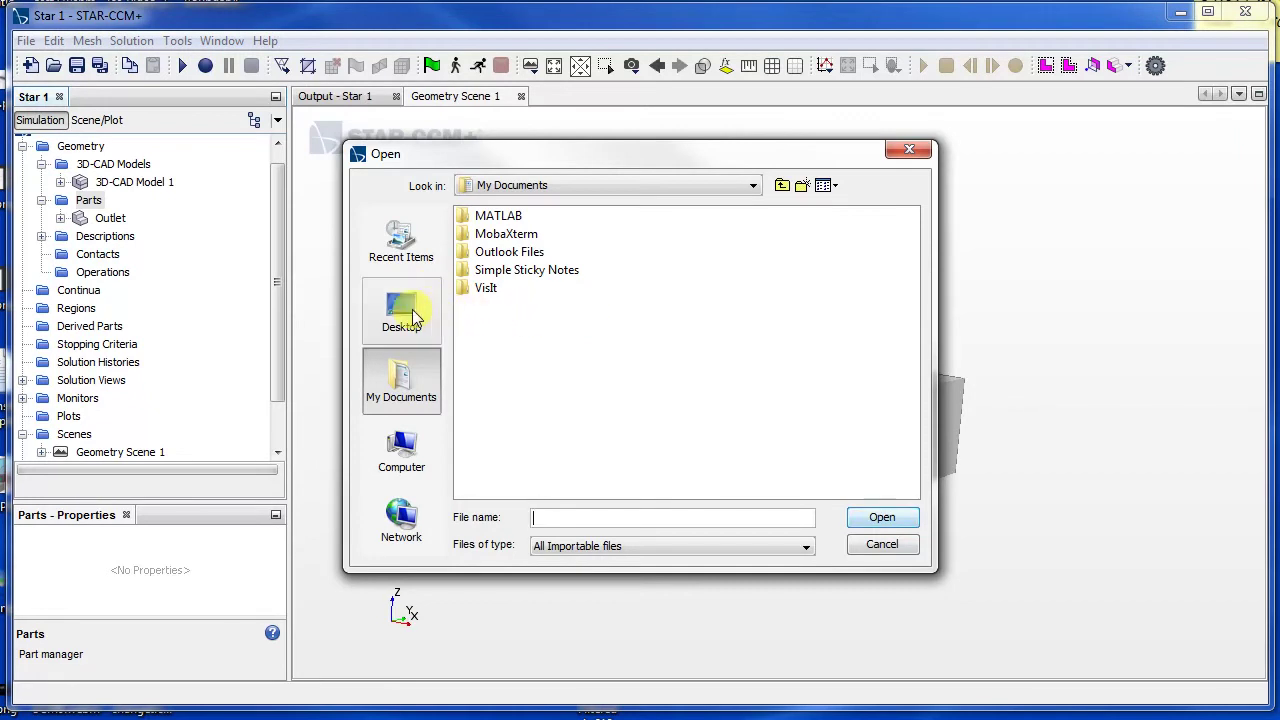
pyautogui.click(405, 315)
pyautogui.click(698, 252)
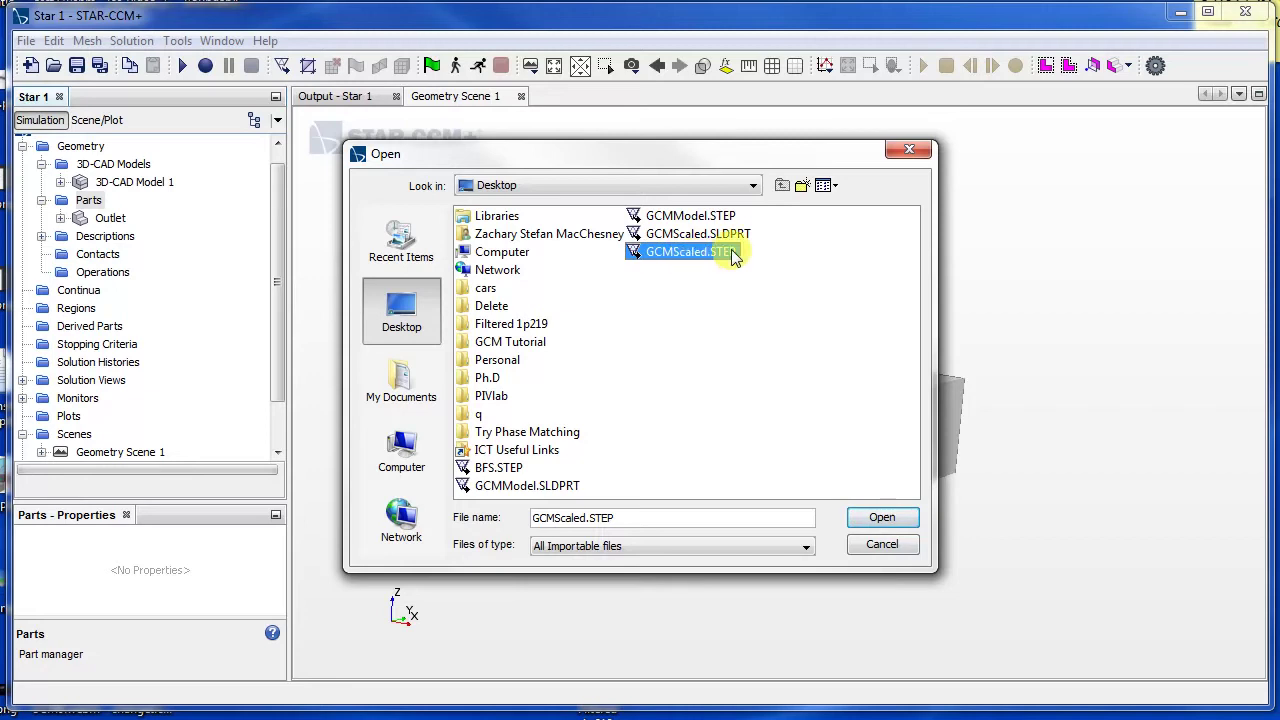
pyautogui.click(882, 518)
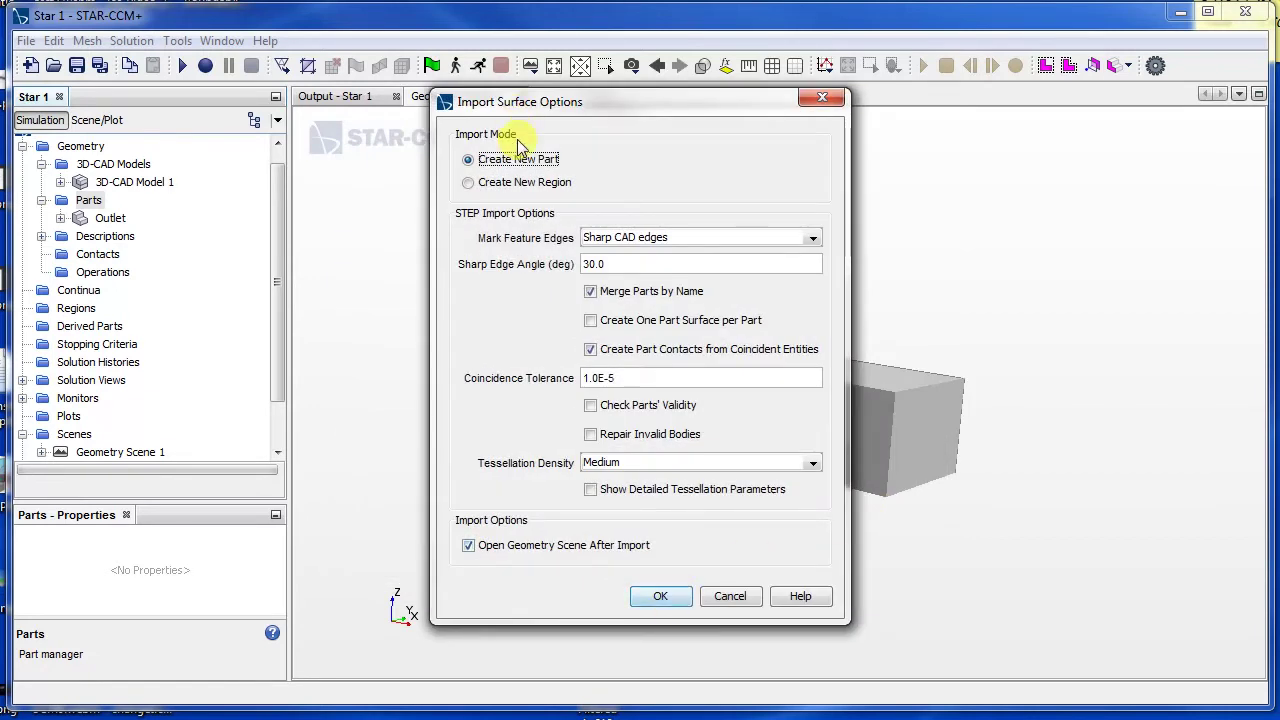
pyautogui.click(656, 594)
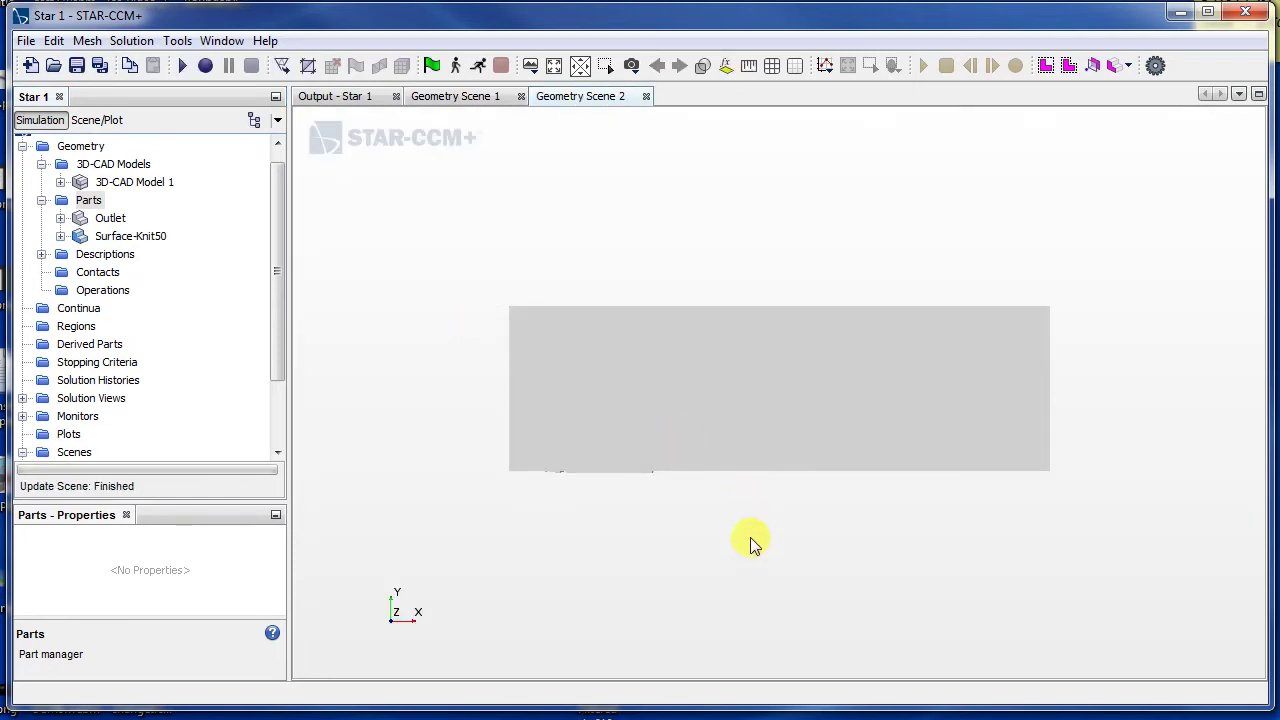
# - Orbit and zoom Geometry Scene 2, then select Outlet and Surface-Knit50 to identify the truck
pyautogui.moveTo(749, 543); pyautogui.dragTo(484, 412)
pyautogui.scroll(5, 484, 410)
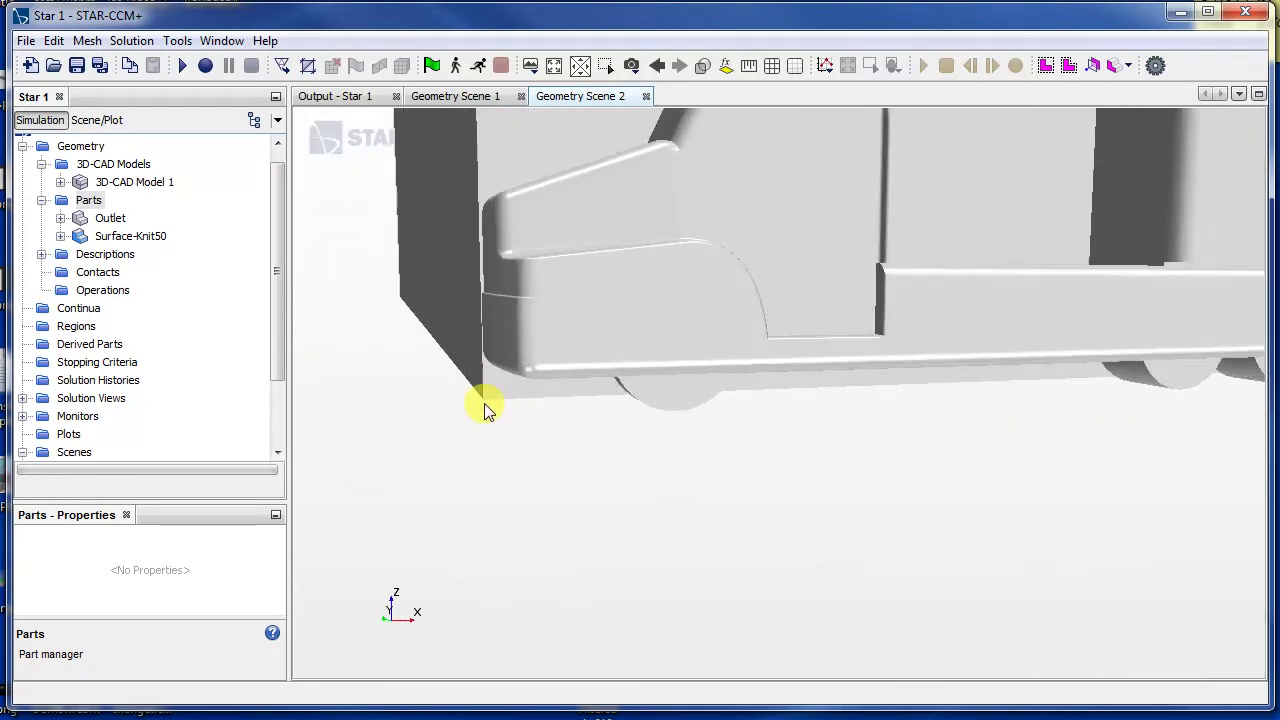
pyautogui.scroll(-6, 483, 398)
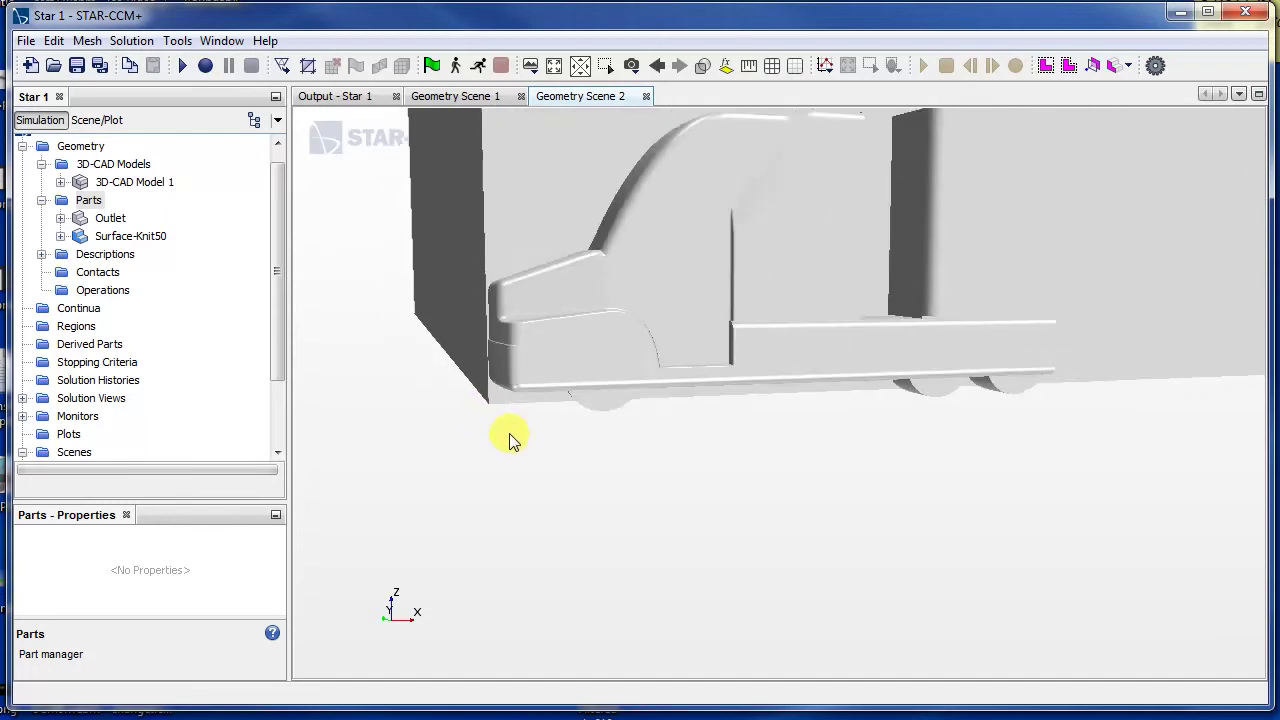
pyautogui.moveTo(669, 554); pyautogui.dragTo(789, 583)
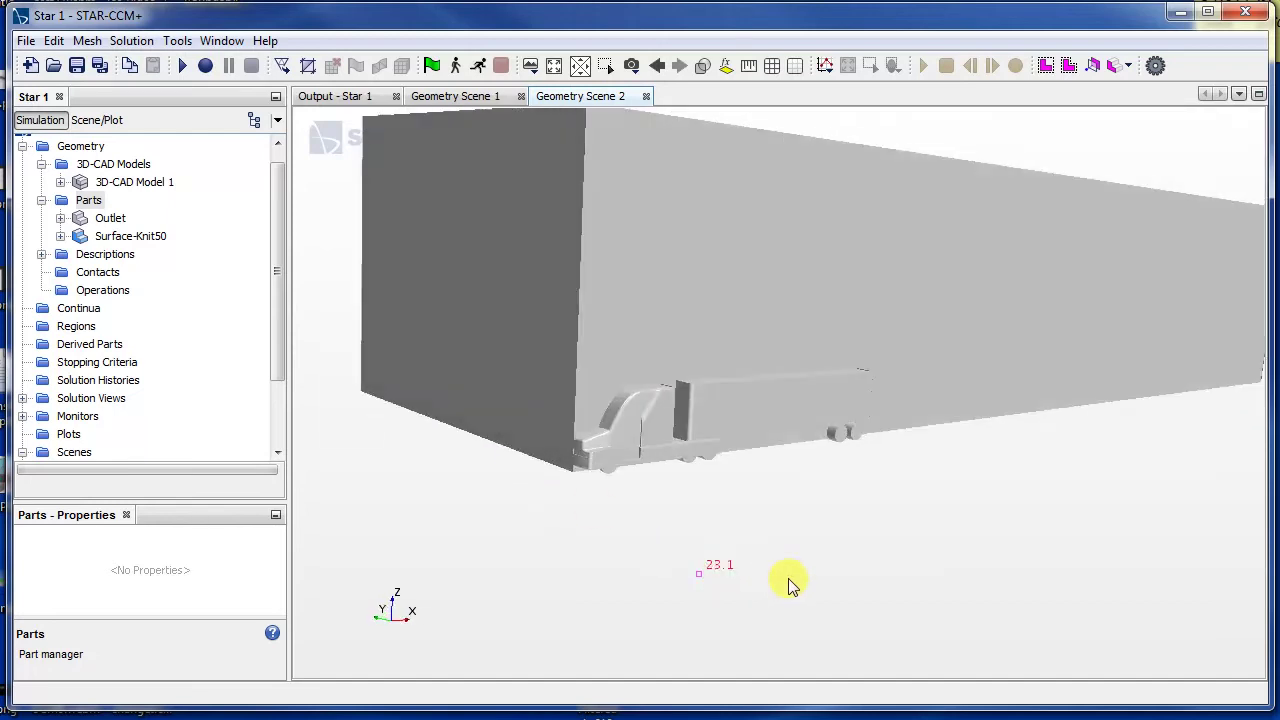
pyautogui.click(110, 218)
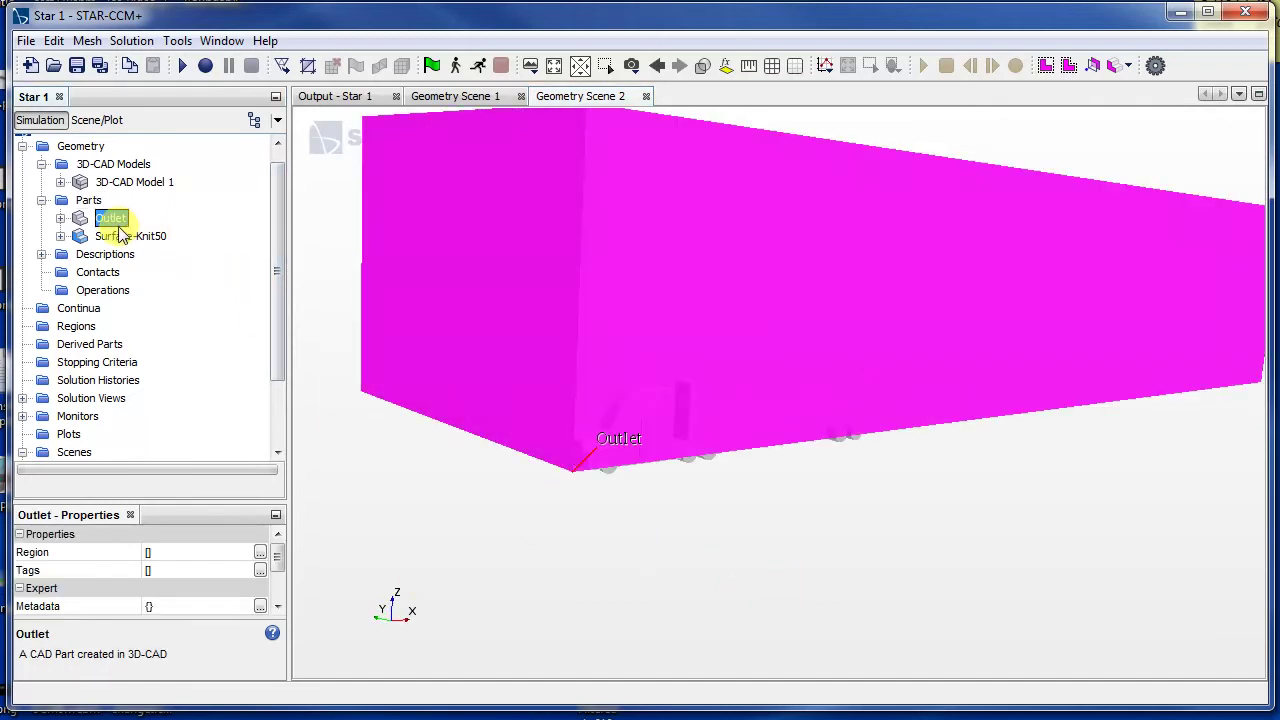
pyautogui.click(115, 235)
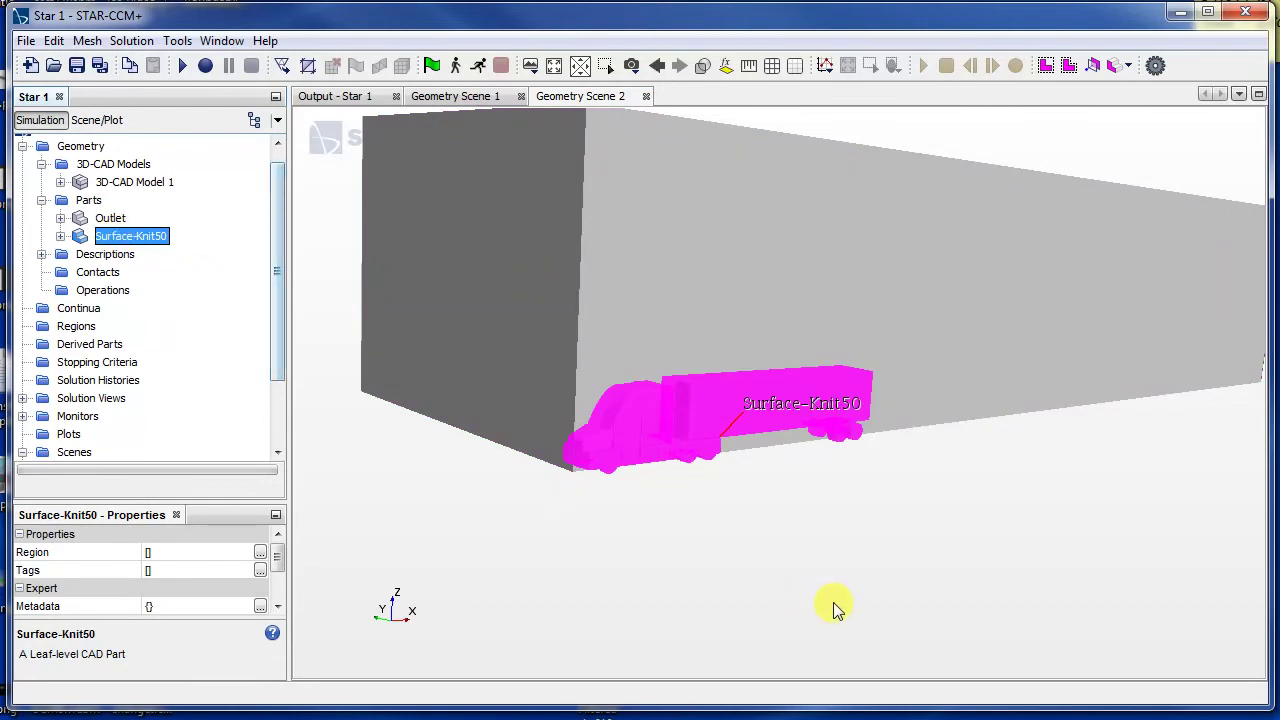
pyautogui.scroll(-2, 835, 608)
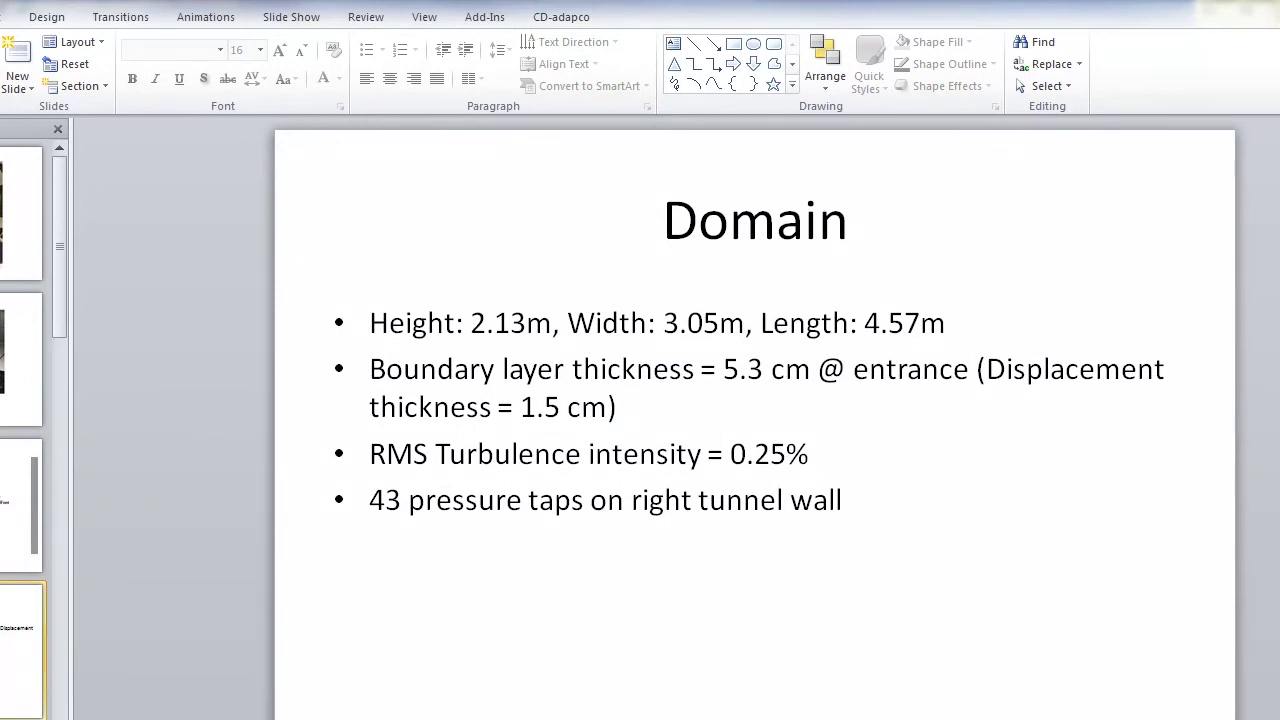
# - Advance to the placement diagram slide and highlight the 13.33 cm and 1.5 cm values
pyautogui.press('pagedown')
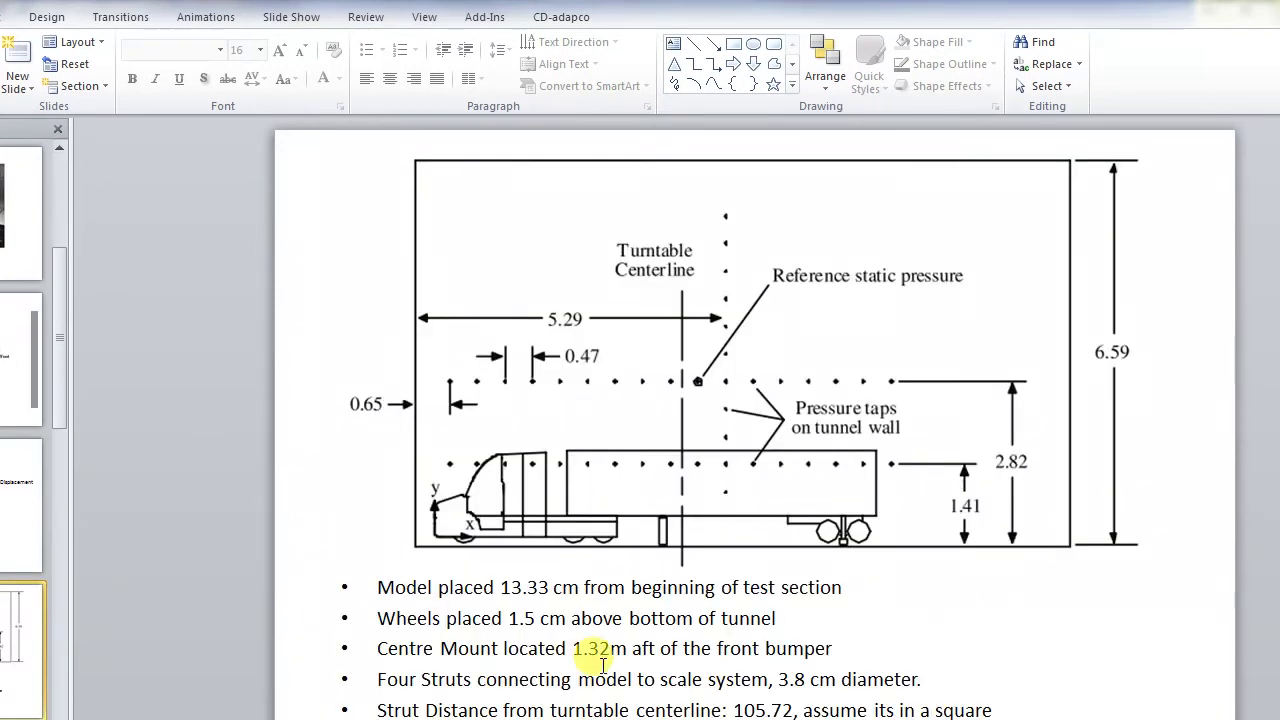
pyautogui.scroll(-1, 590, 655)
pyautogui.moveTo(584, 582)
pyautogui.mouseDown()
pyautogui.moveTo(512, 583)
pyautogui.moveTo(588, 582)
pyautogui.mouseUp()
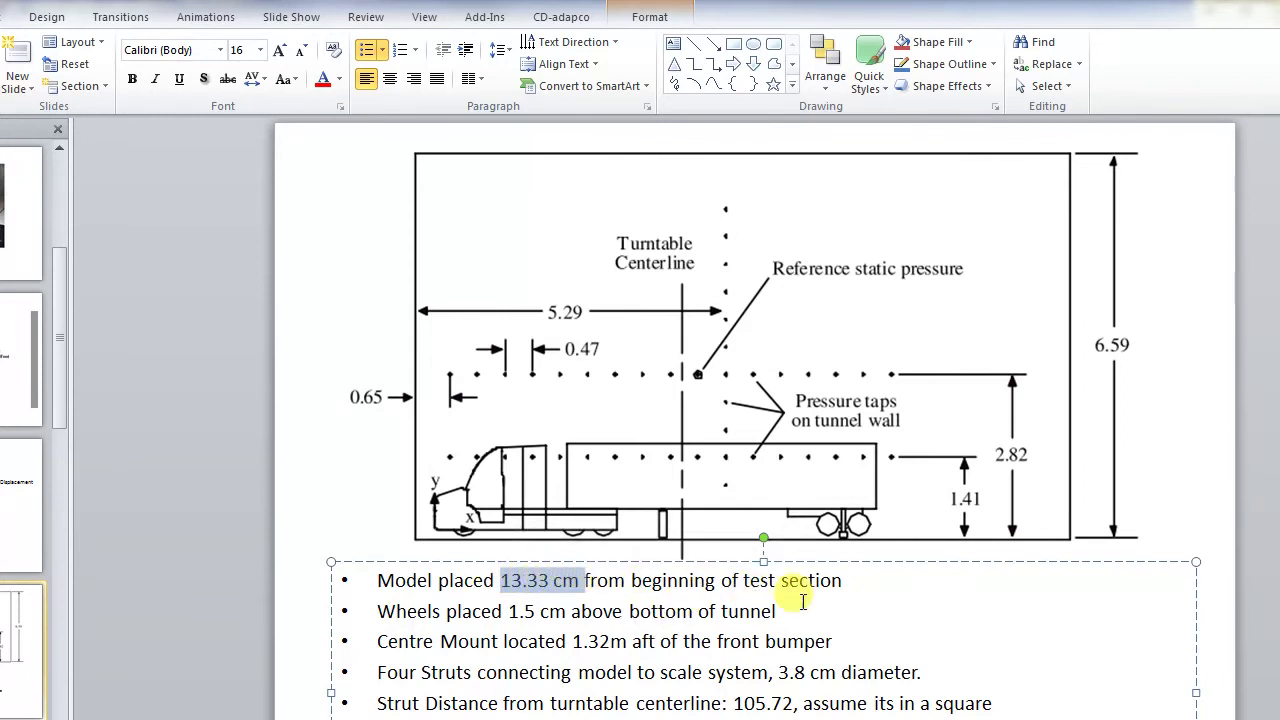
pyautogui.moveTo(508, 611); pyautogui.dragTo(562, 620)
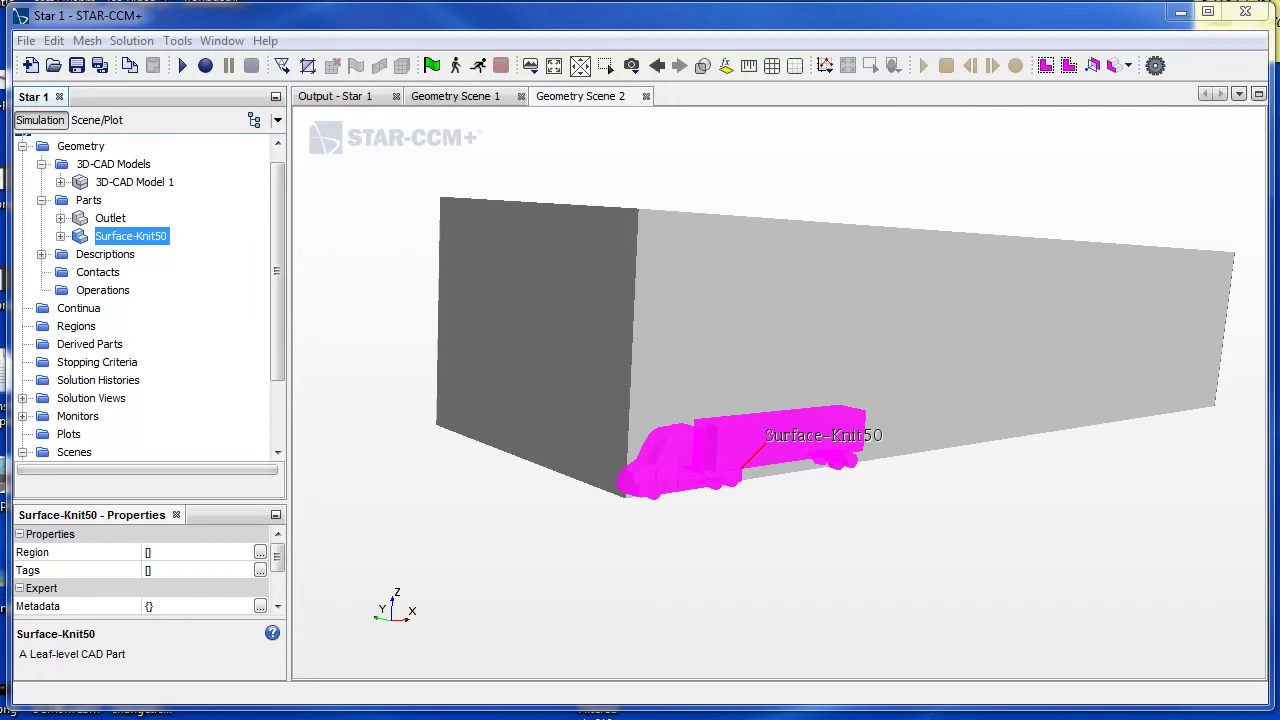
# - Rename the Surface-Knit50 truck part to TruckModel
pyautogui.scroll(-2, 145, 300)
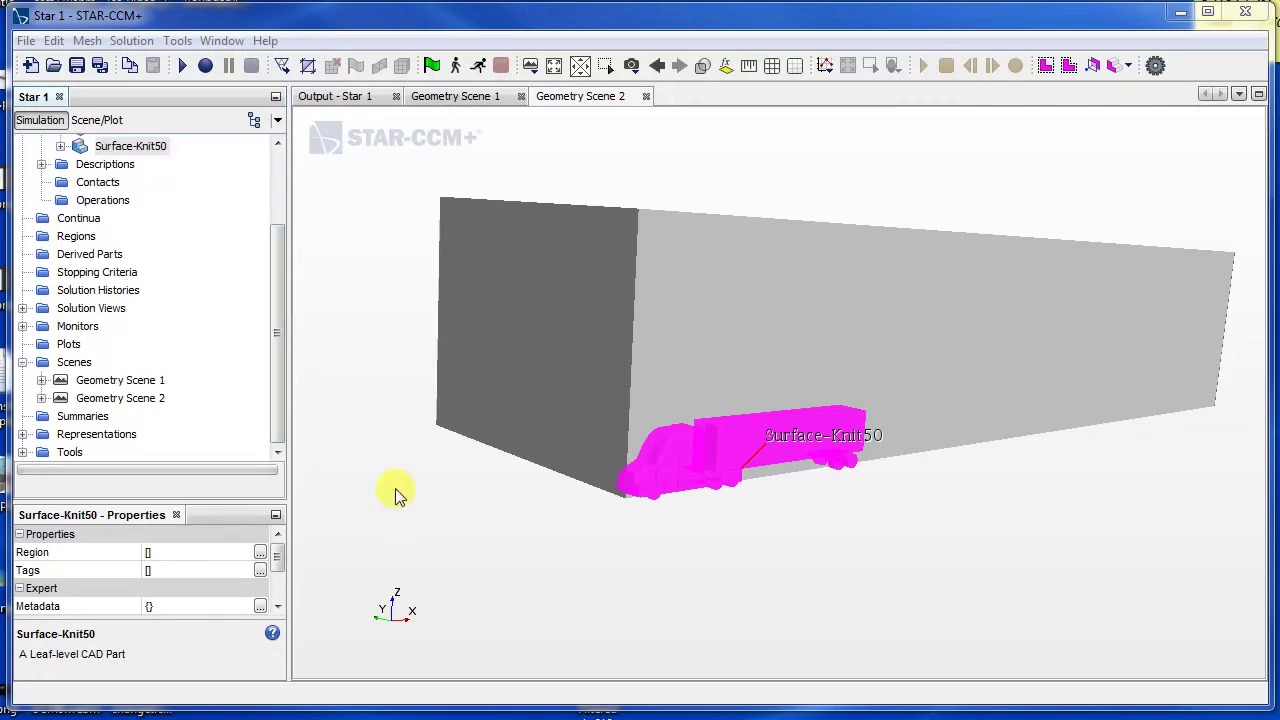
pyautogui.rightClick(128, 162)
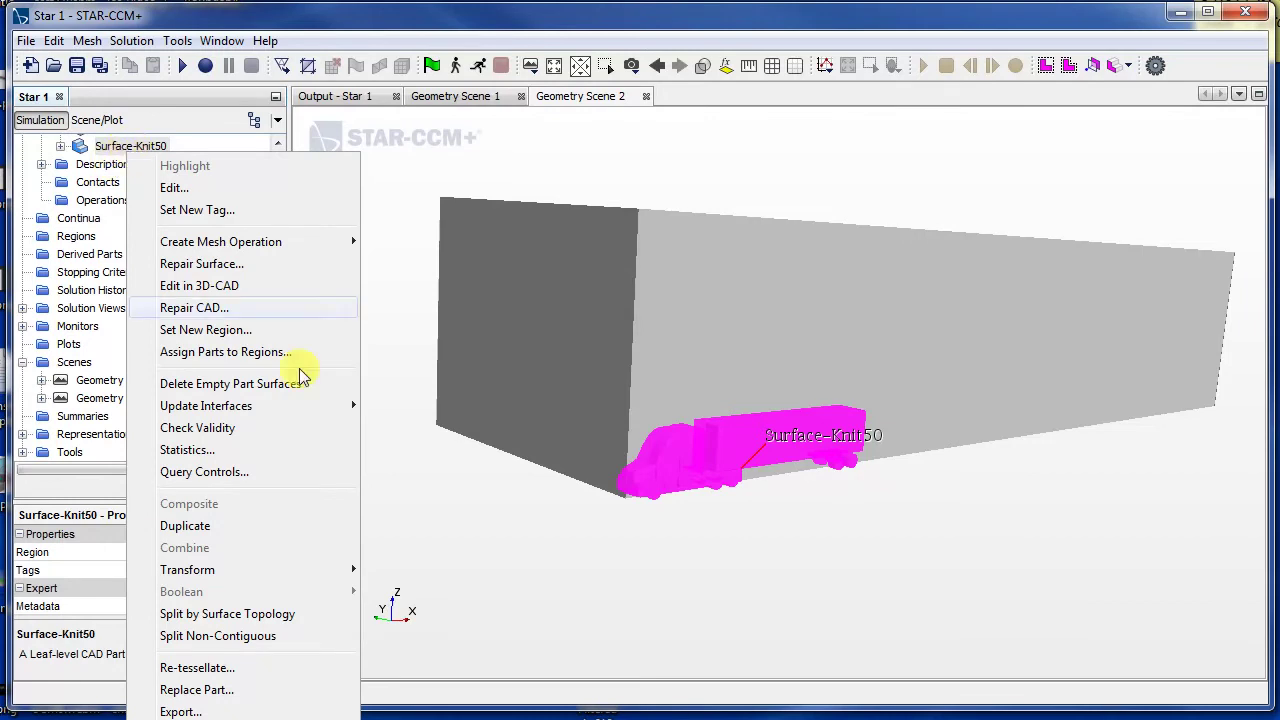
pyautogui.moveTo(254, 578)
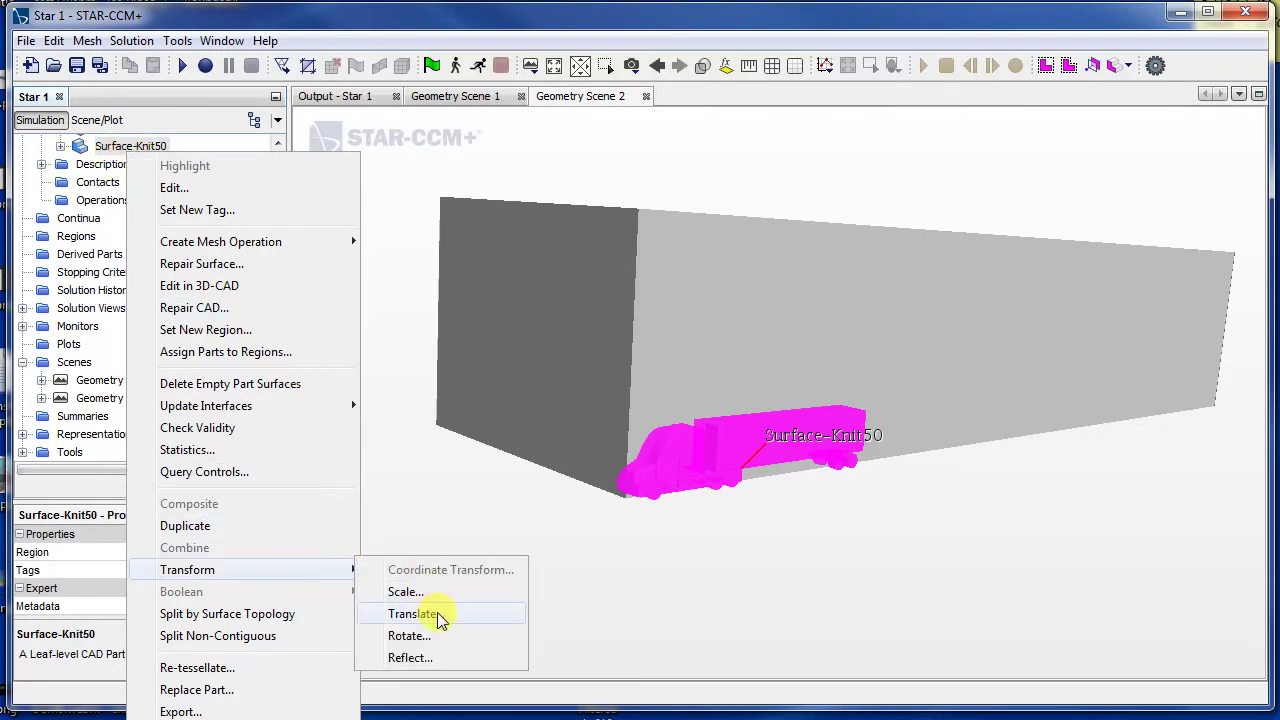
pyautogui.click(110, 146)
pyautogui.scroll(1, 143, 194)
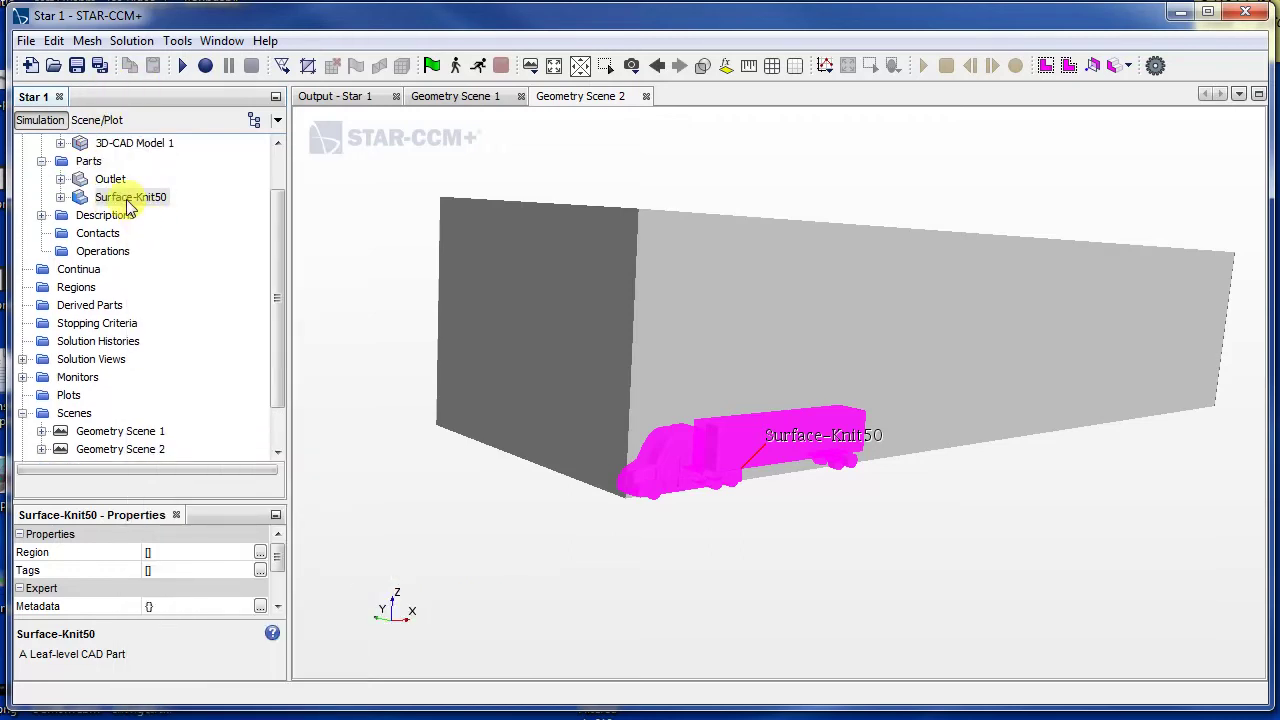
pyautogui.rightClick(125, 200)
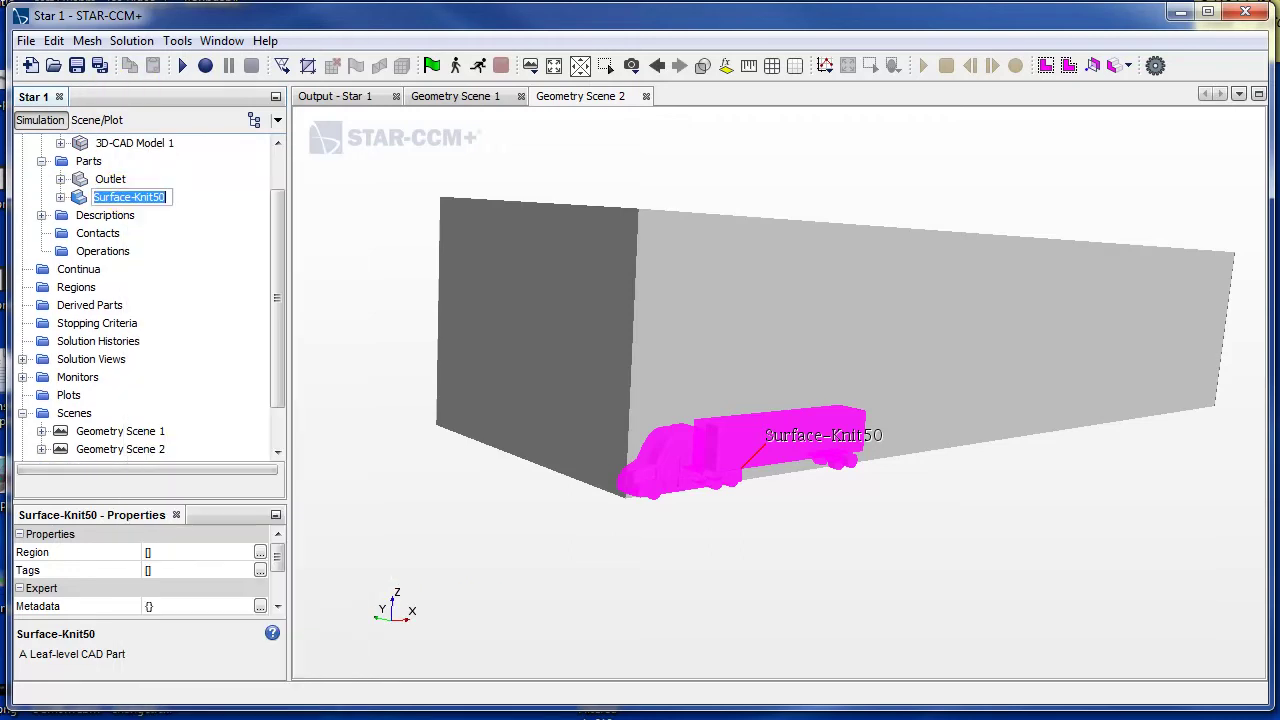
pyautogui.click(320, 703)
pyautogui.write('Truck')
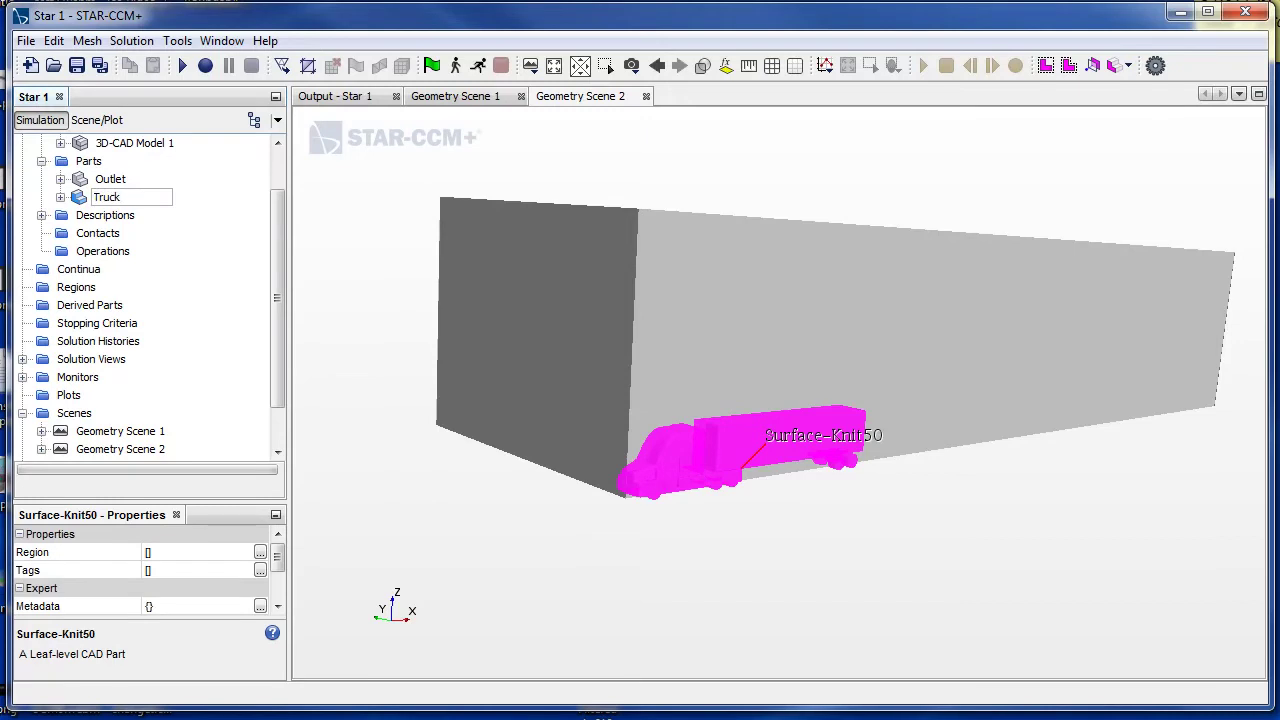
pyautogui.write('Model')
pyautogui.press('Return')
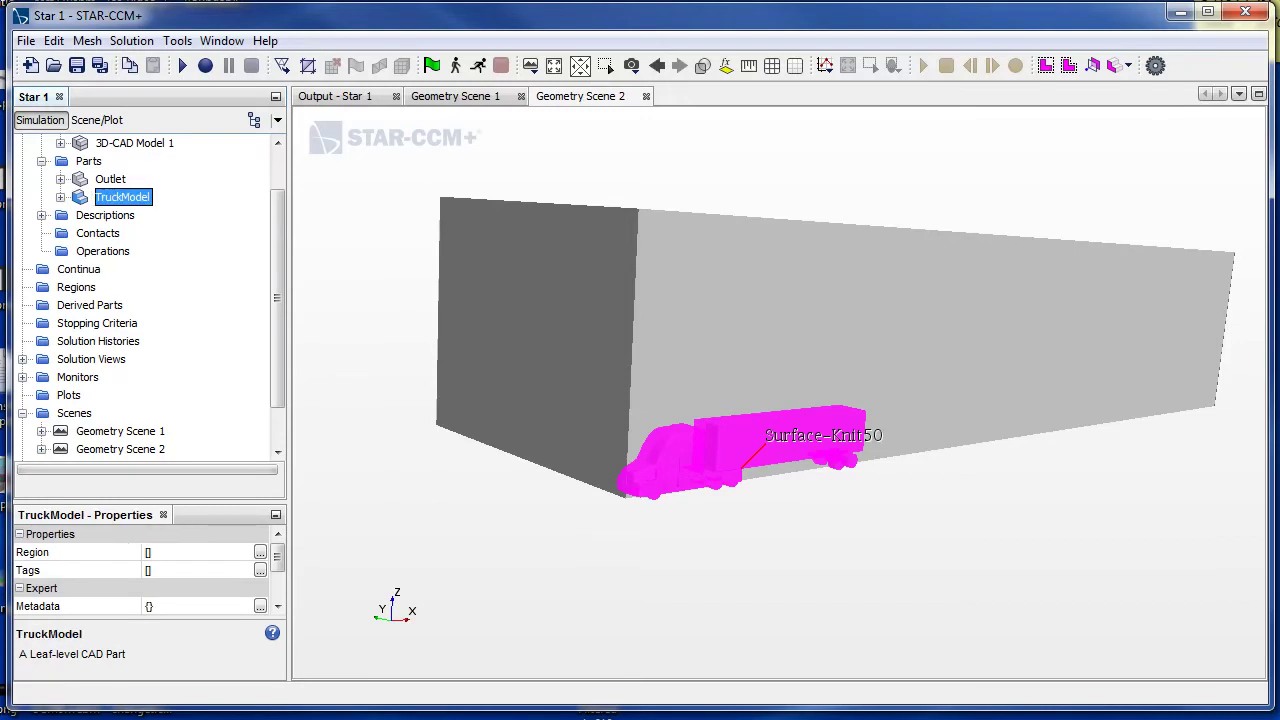
# - Rename the Outlet box part to WindTunnel and select TruckModel
pyautogui.click(110, 179)
pyautogui.rightClick(104, 179)
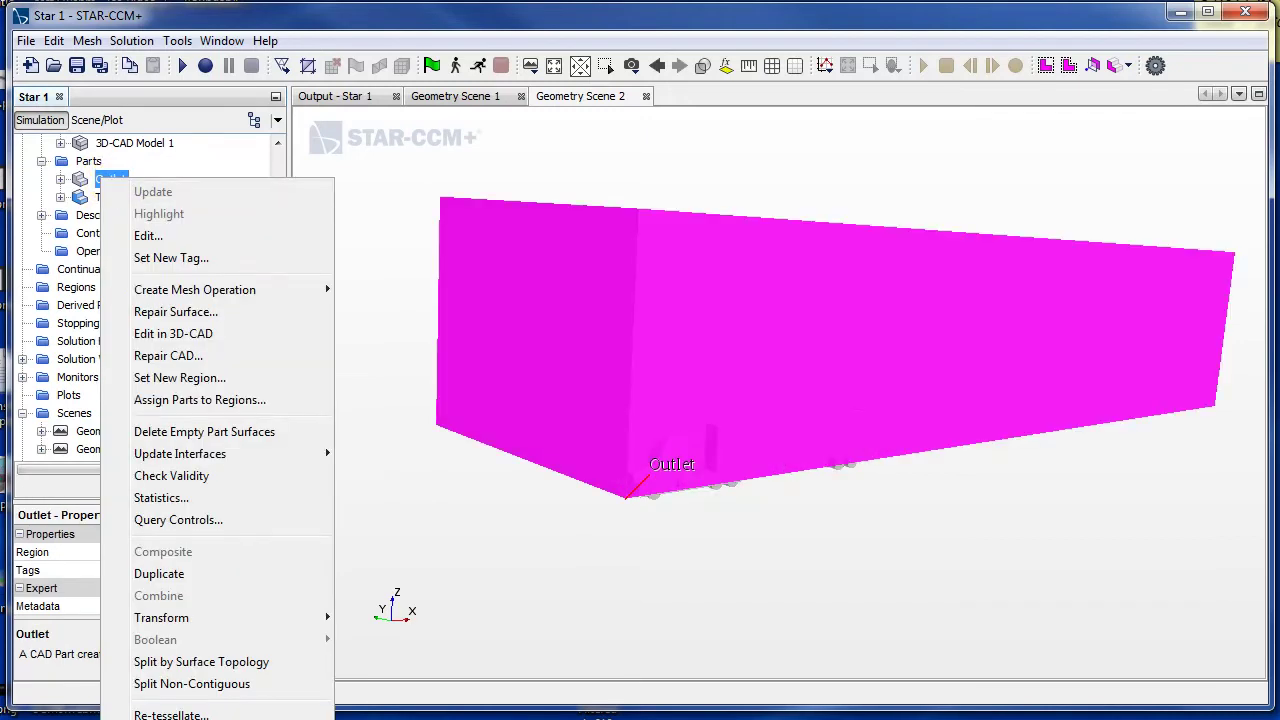
pyautogui.press('F2')
pyautogui.write('Win')
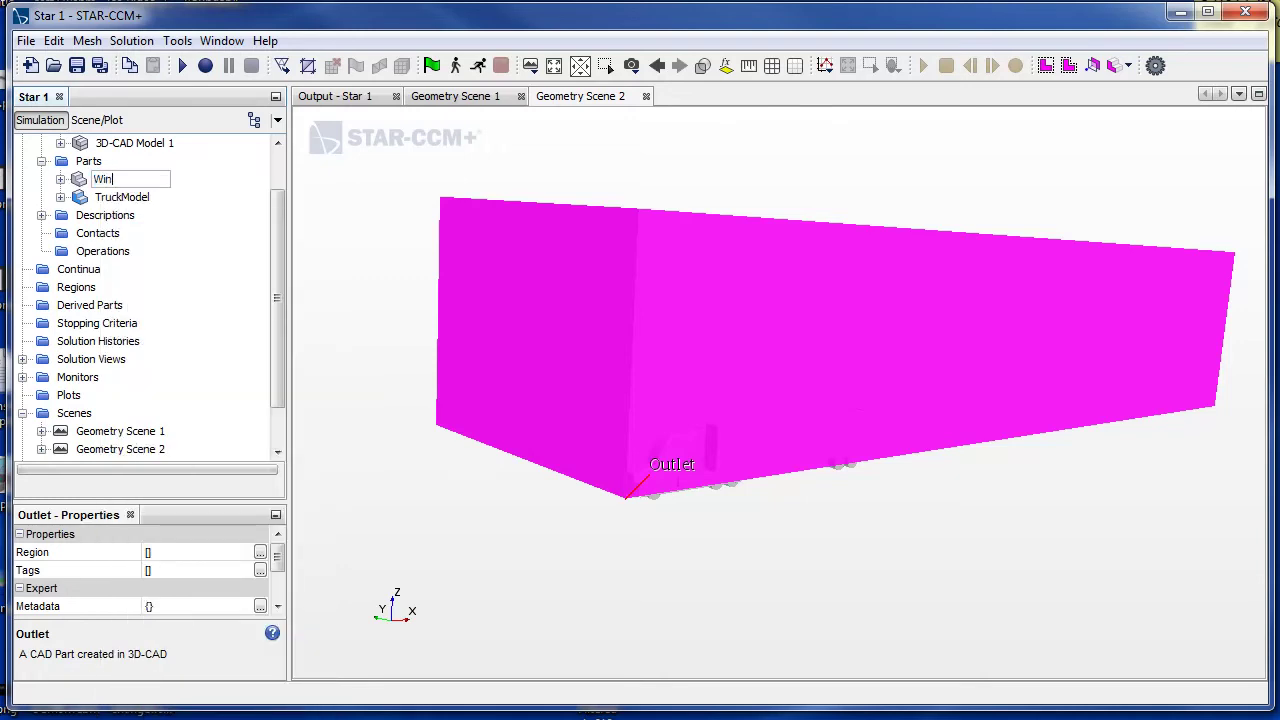
pyautogui.write('dTunnel')
pyautogui.press('Return')
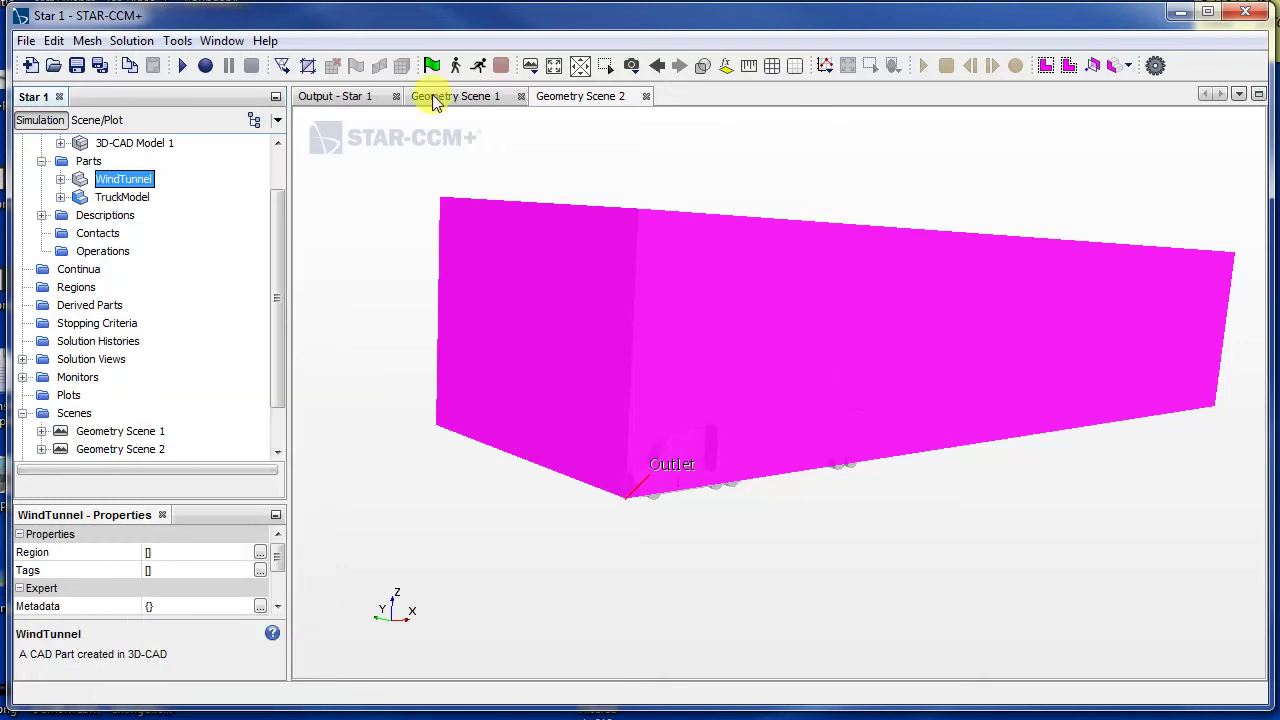
pyautogui.click(127, 199)
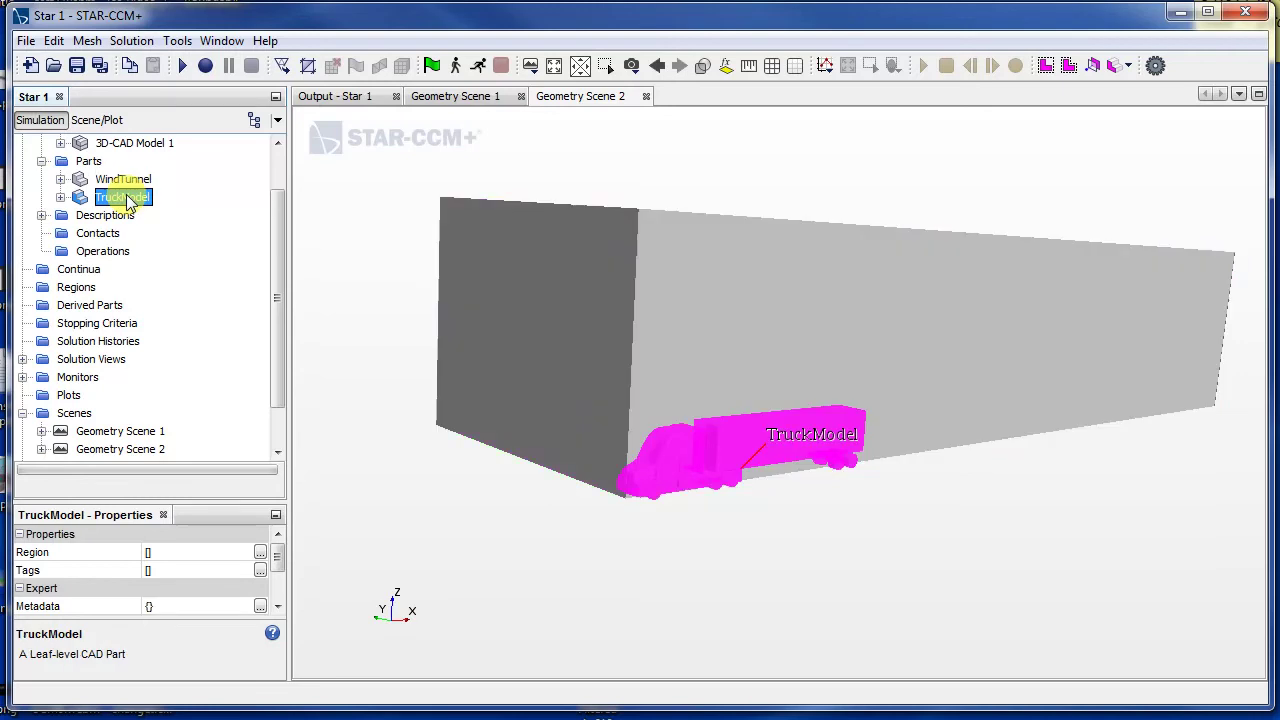
# - Start a Translate transform on TruckModel with X 13.33 cm and Z 1.5 cm
pyautogui.rightClick(127, 199)
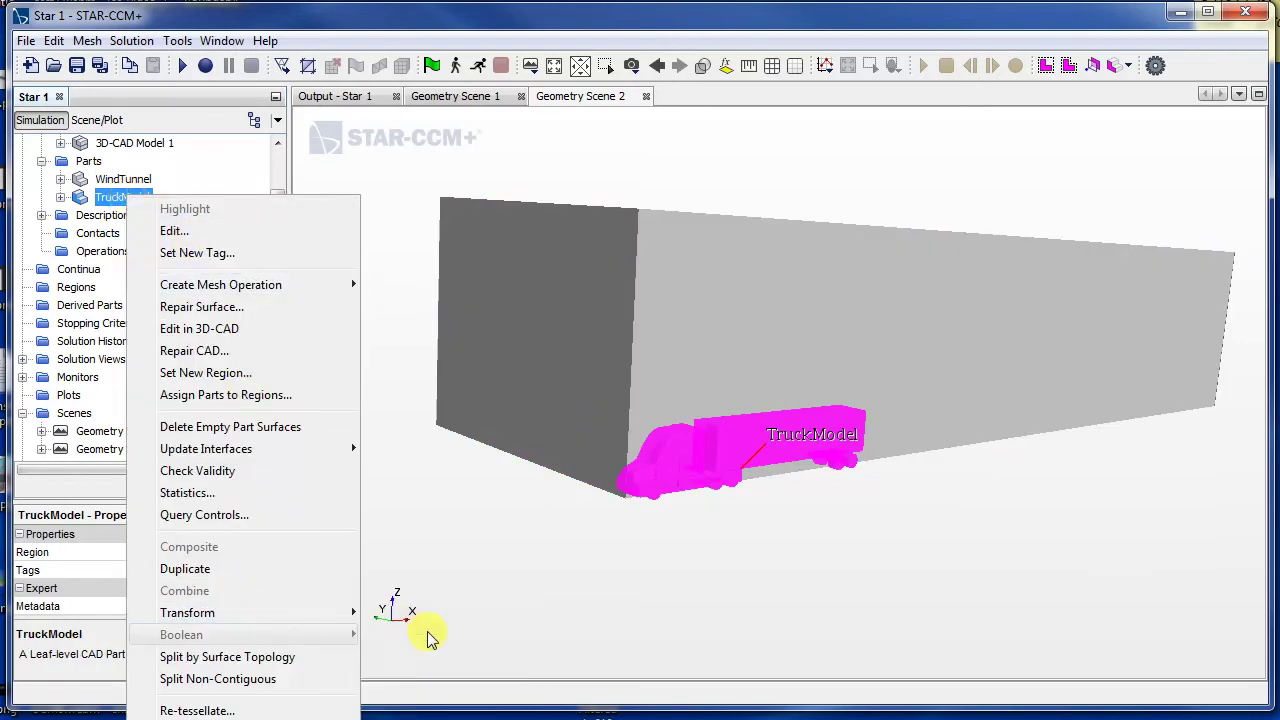
pyautogui.moveTo(314, 612)
pyautogui.click(423, 656)
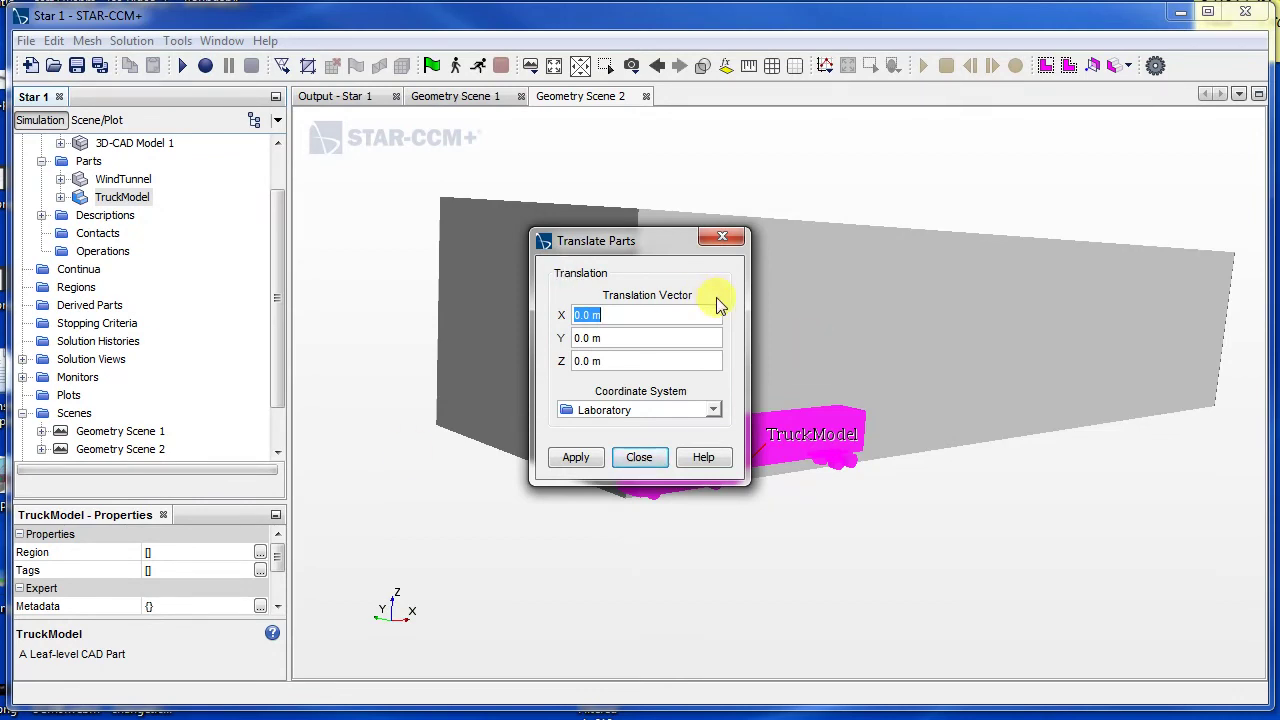
pyautogui.write('13.33 cm')
pyautogui.press('Tab')
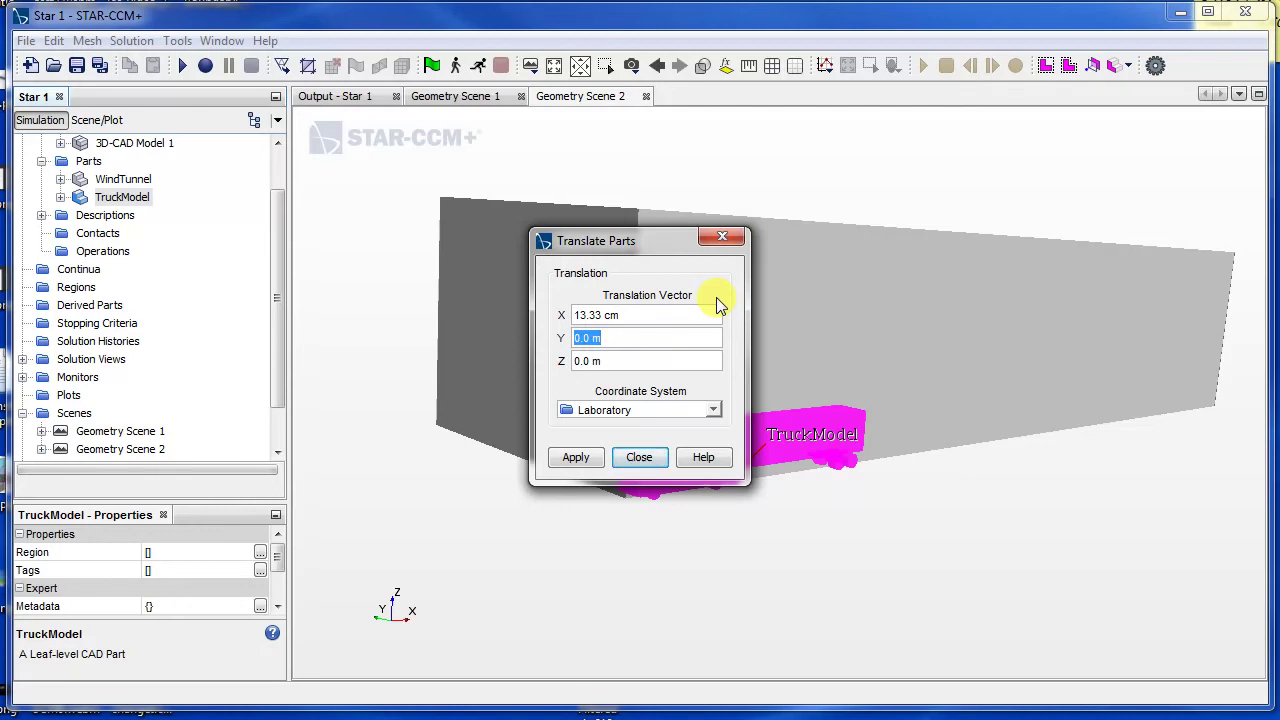
pyautogui.press('Tab')
pyautogui.write('1.5 cm')
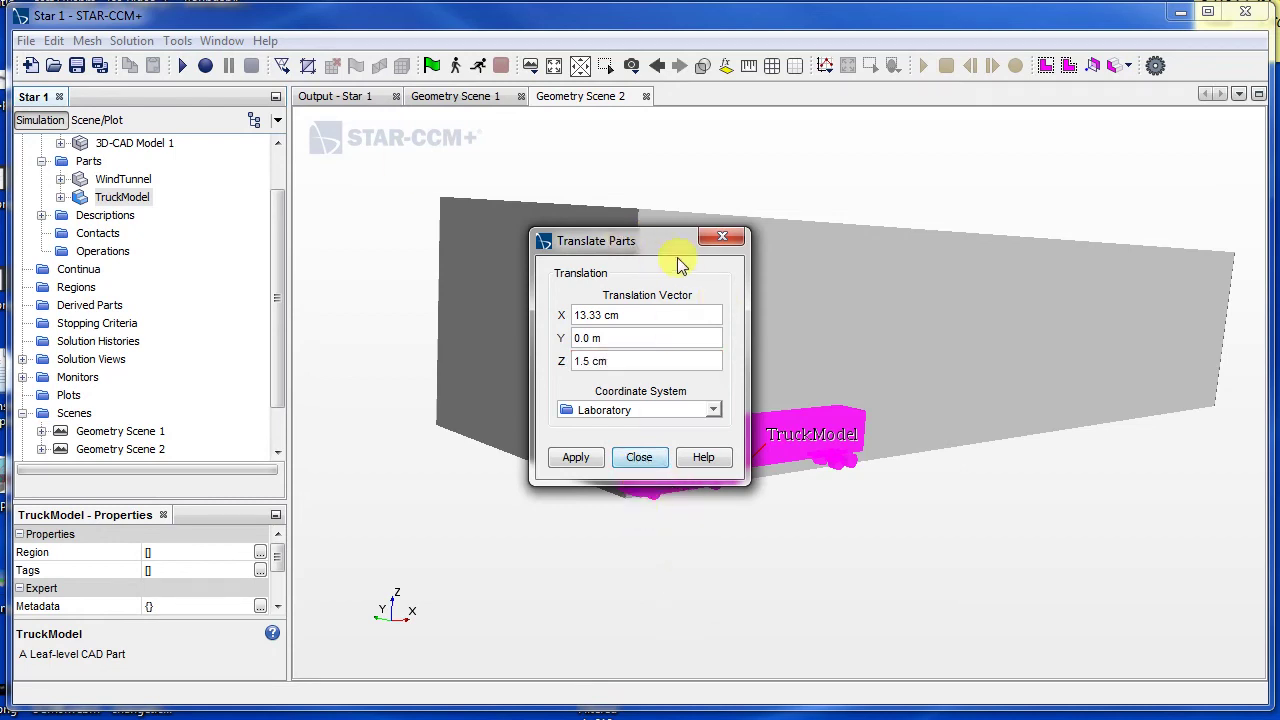
# - Set the Y offset to 1.525 m and apply the translation
pyautogui.click(598, 315)
pyautogui.click(625, 338)
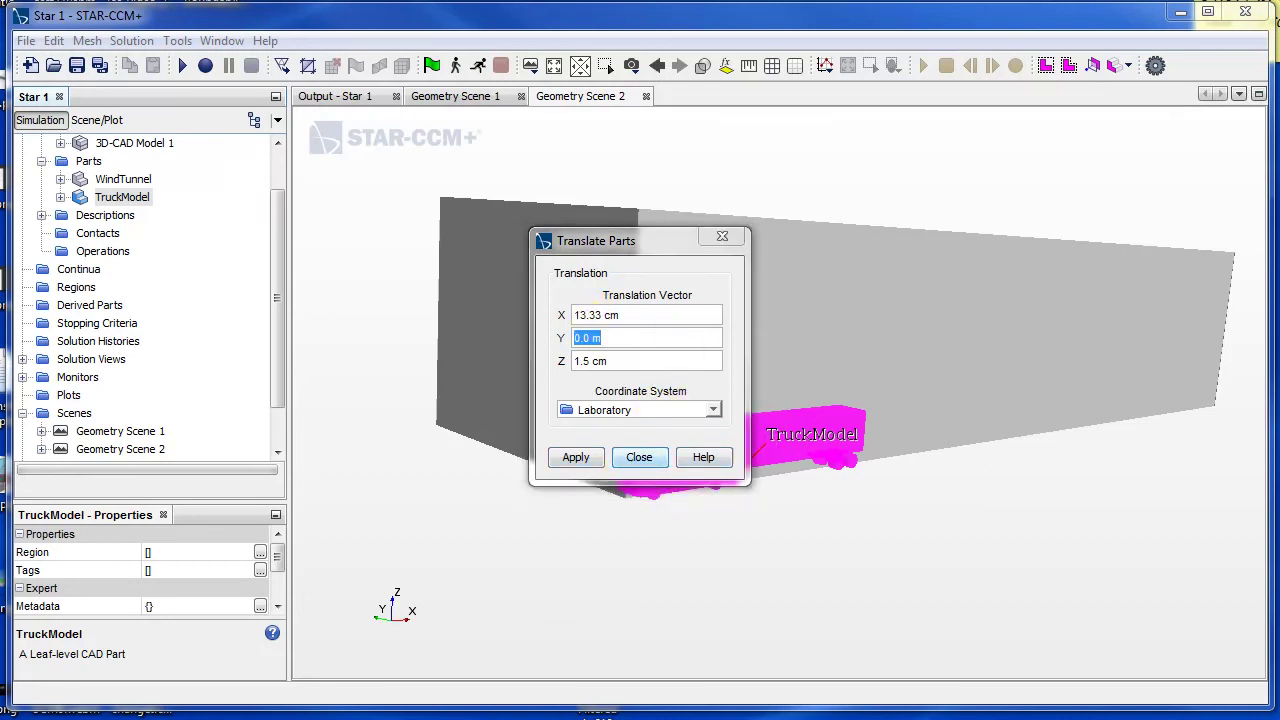
pyautogui.doubleClick(607, 339)
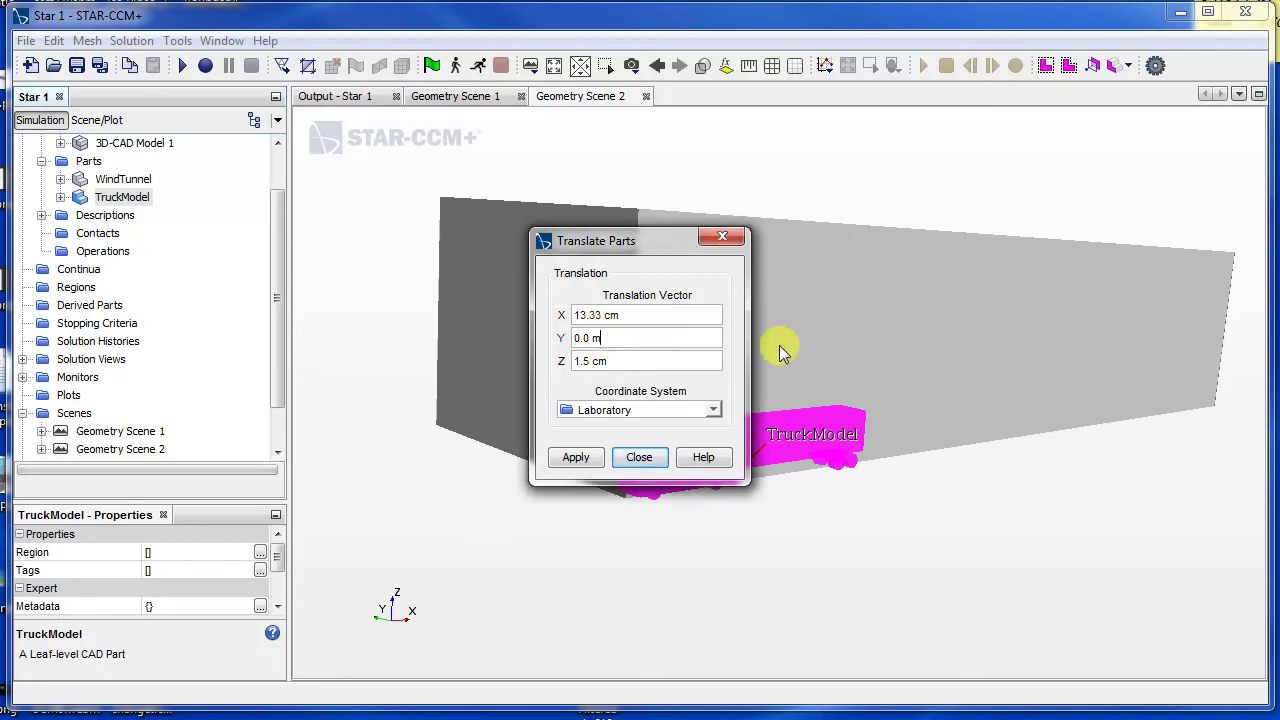
pyautogui.moveTo(694, 338); pyautogui.dragTo(434, 339)
pyautogui.write('1.525m')
pyautogui.press('Tab')
pyautogui.click(577, 459)
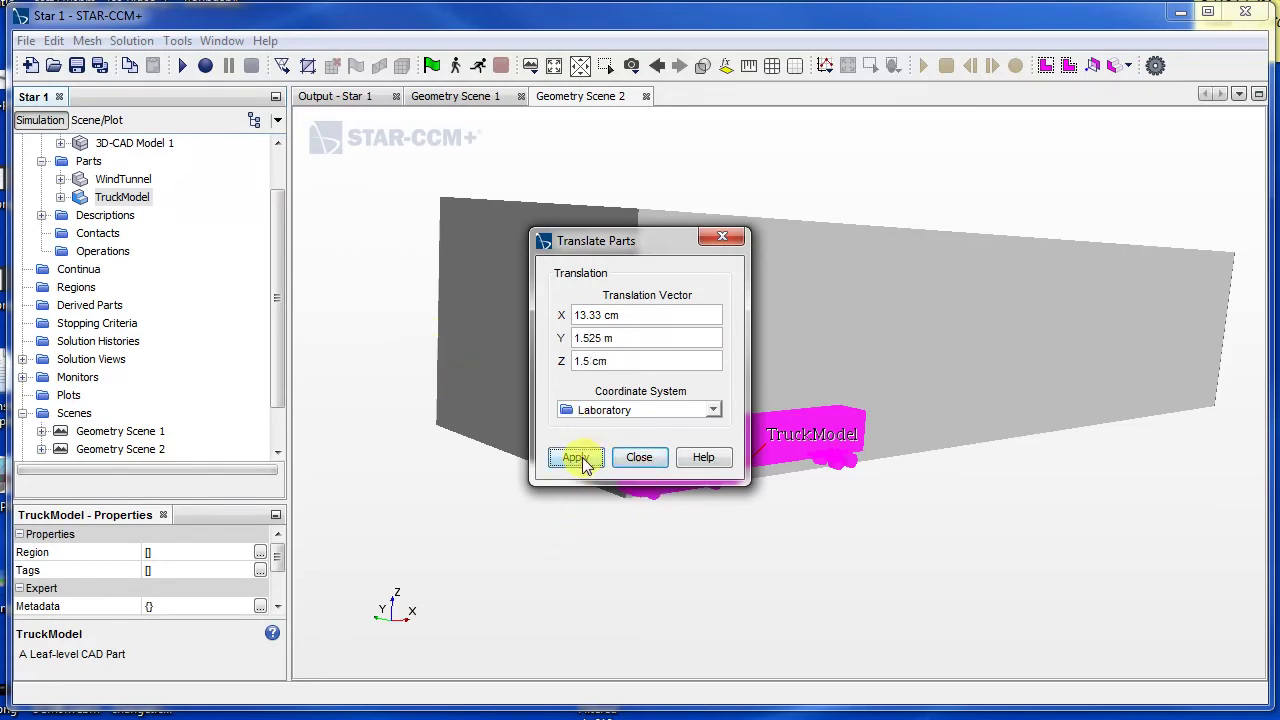
pyautogui.click(640, 458)
# - Render Geometry Scene 2 transparently and orbit to reveal TruckModel inside the WindTunnel box
pyautogui.moveTo(534, 557); pyautogui.dragTo(643, 554)
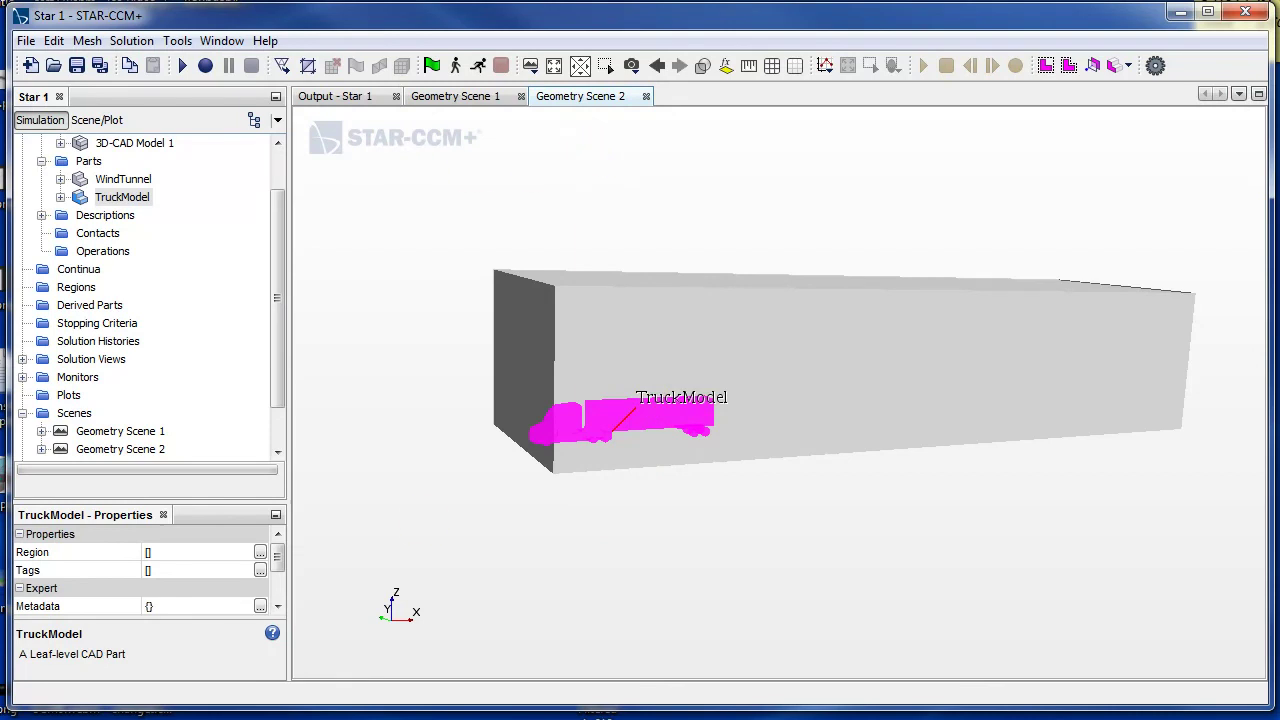
pyautogui.click(649, 492)
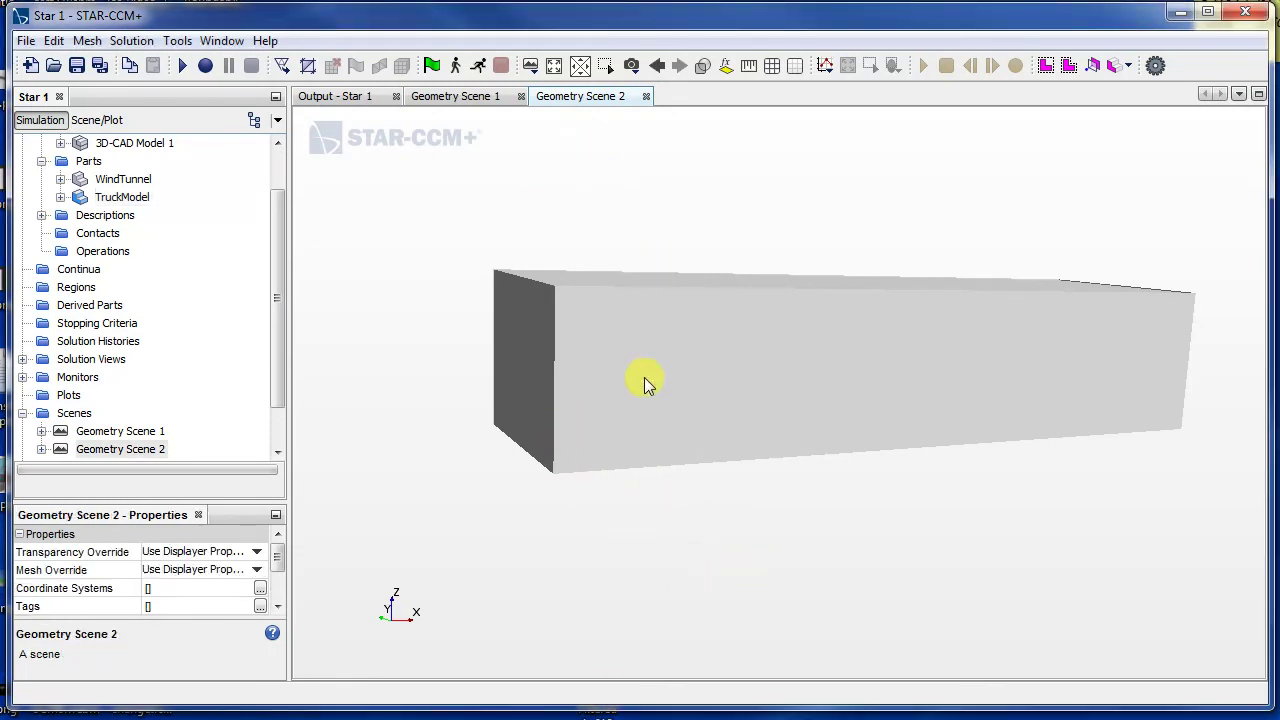
pyautogui.click(702, 66)
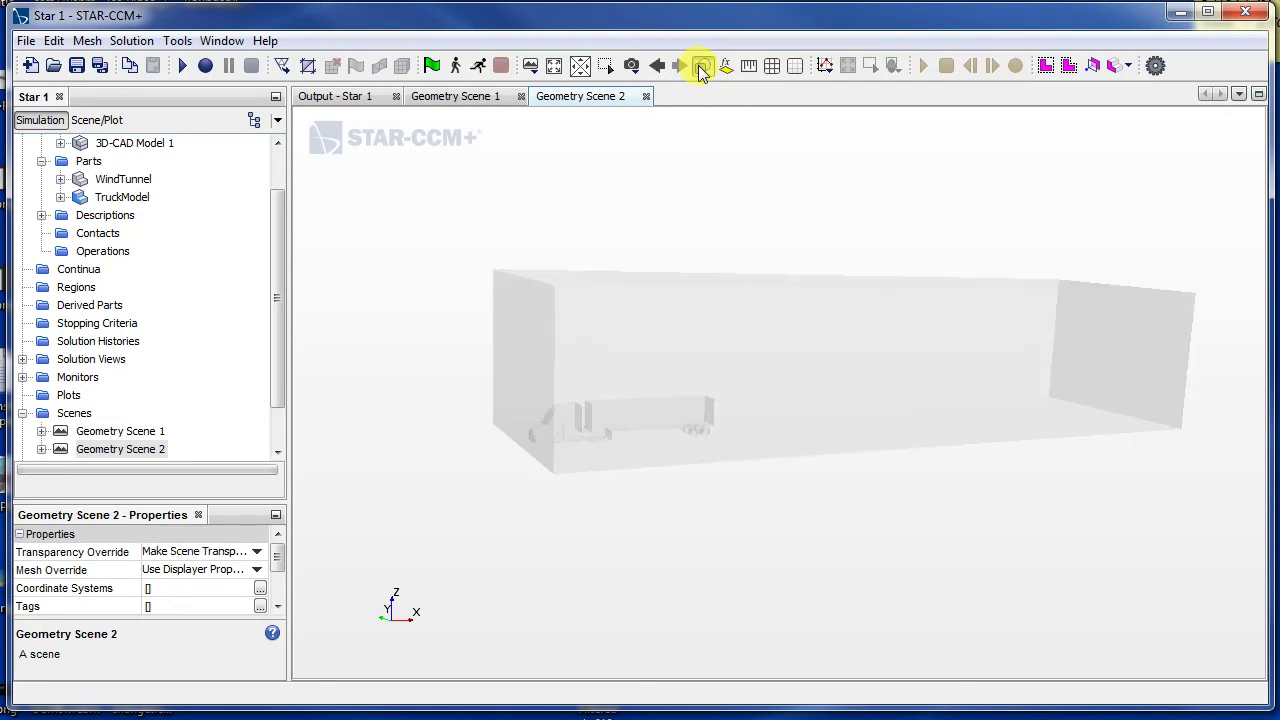
pyautogui.moveTo(460, 457)
pyautogui.mouseDown()
pyautogui.moveTo(697, 500)
pyautogui.moveTo(799, 545)
pyautogui.moveTo(839, 530)
pyautogui.moveTo(774, 482)
pyautogui.moveTo(620, 514)
pyautogui.moveTo(579, 481)
pyautogui.mouseUp()
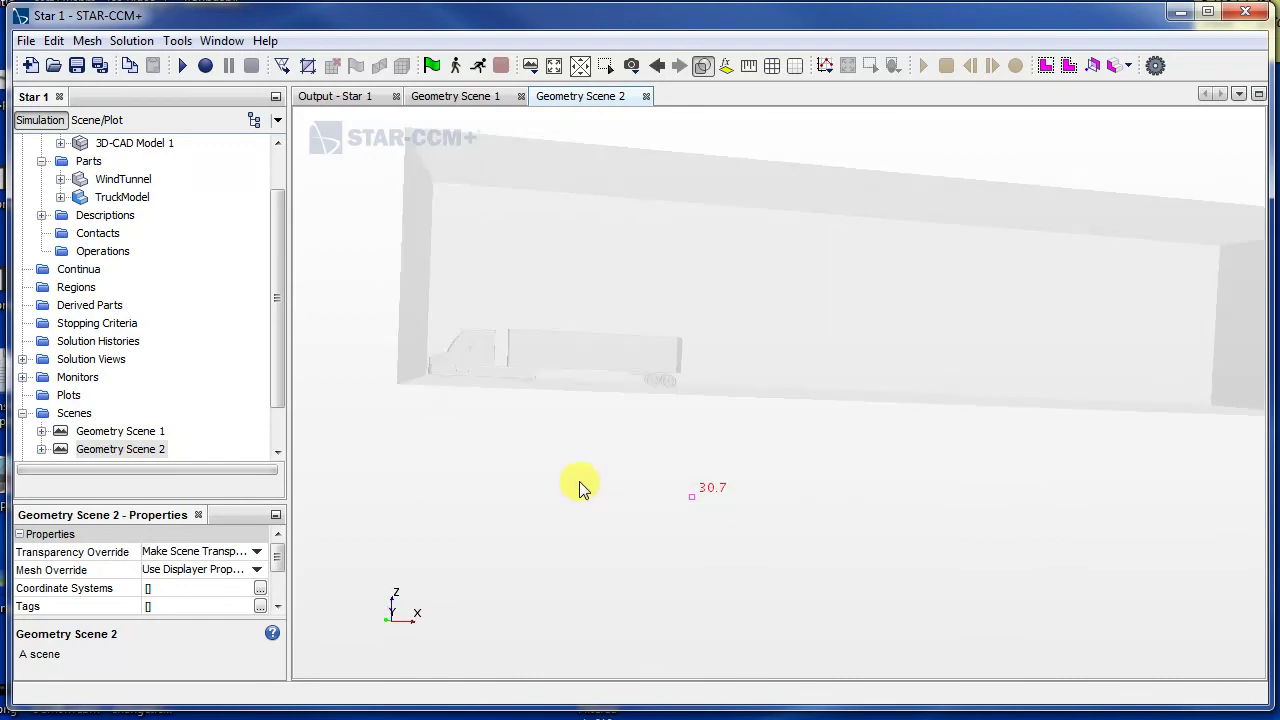
pyautogui.moveTo(497, 479)
pyautogui.mouseDown()
pyautogui.moveTo(537, 500)
pyautogui.moveTo(634, 514)
pyautogui.moveTo(577, 514)
pyautogui.mouseUp()
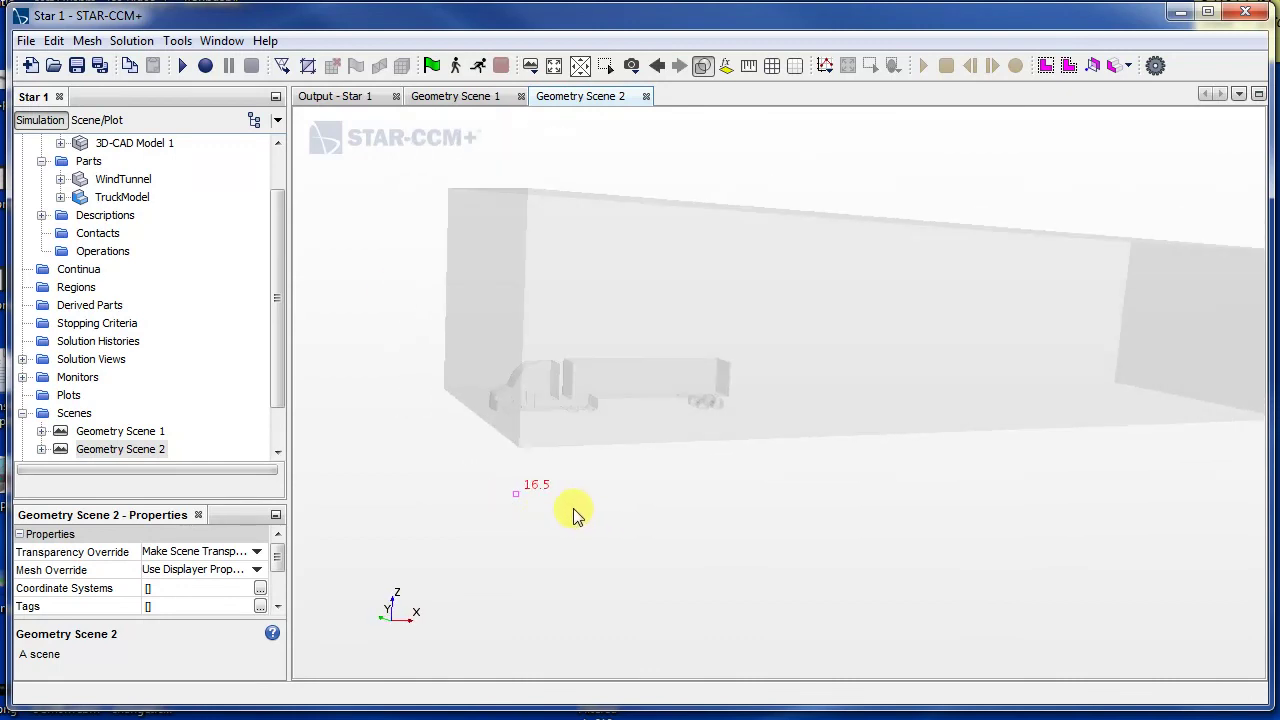